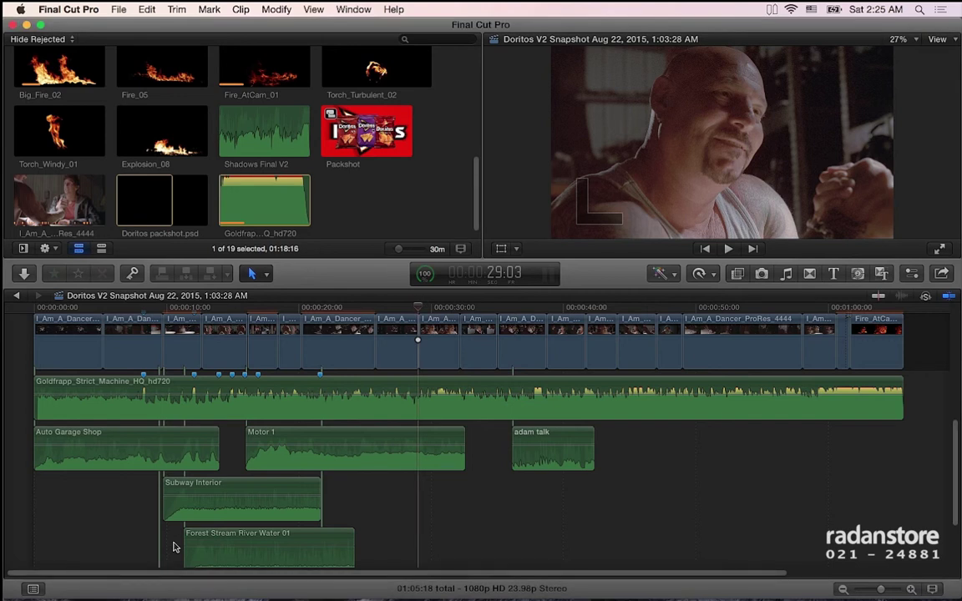
Step: Scroll the timeline down to reveal the Robert Talking dialogue clips
scroll(174, 547, down, 1)
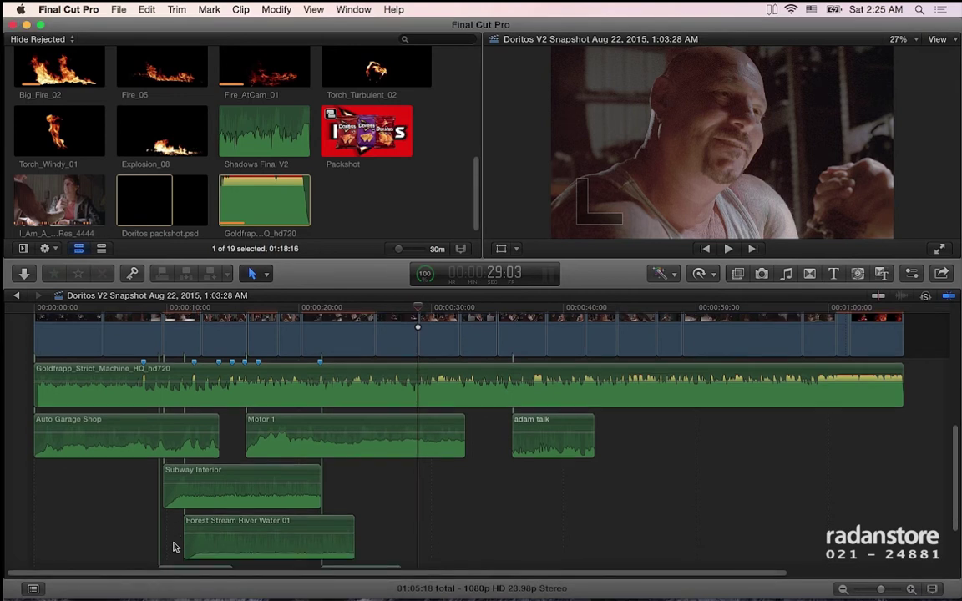
scroll(174, 547, down, 2)
scroll(174, 547, up, 1)
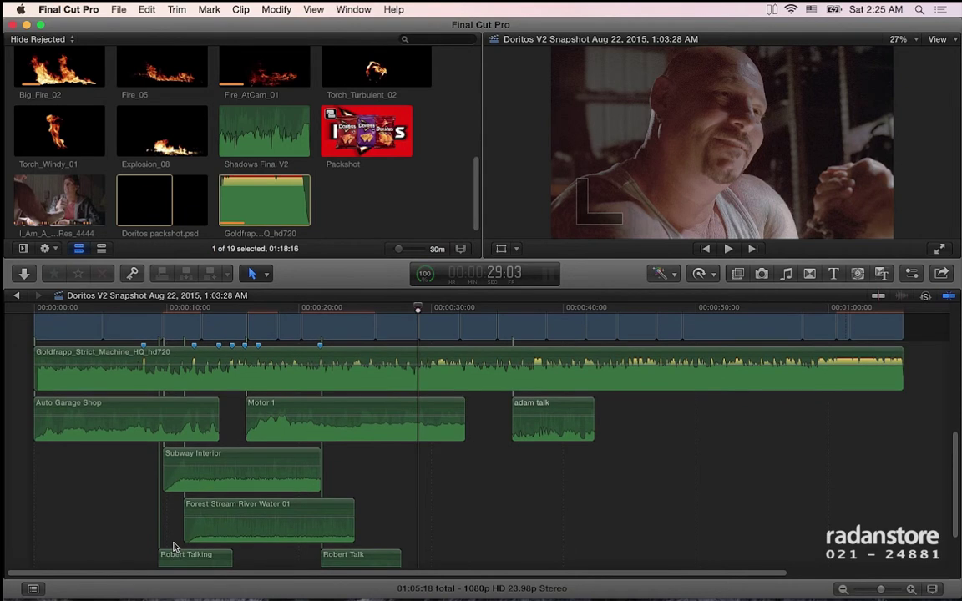
scroll(174, 547, down, 1)
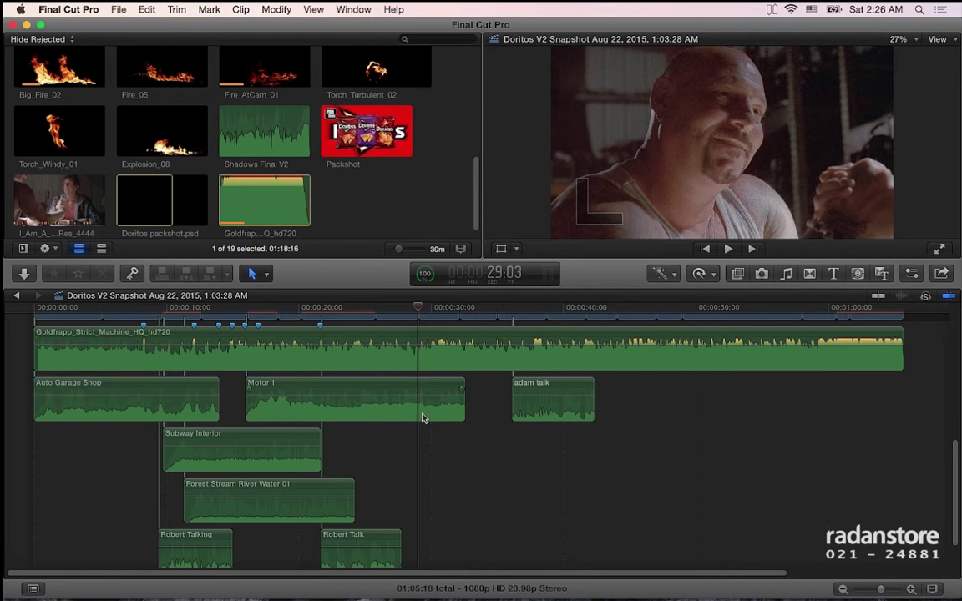
Step: Look at the File menu's Export XML command without running it, then view the Goldfrapp clip
click(116, 9)
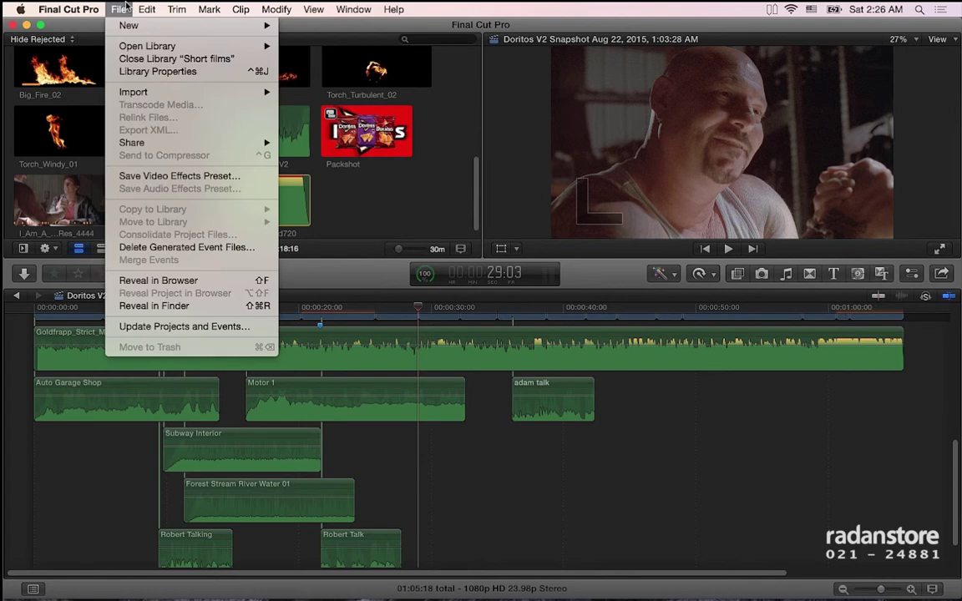
click(516, 316)
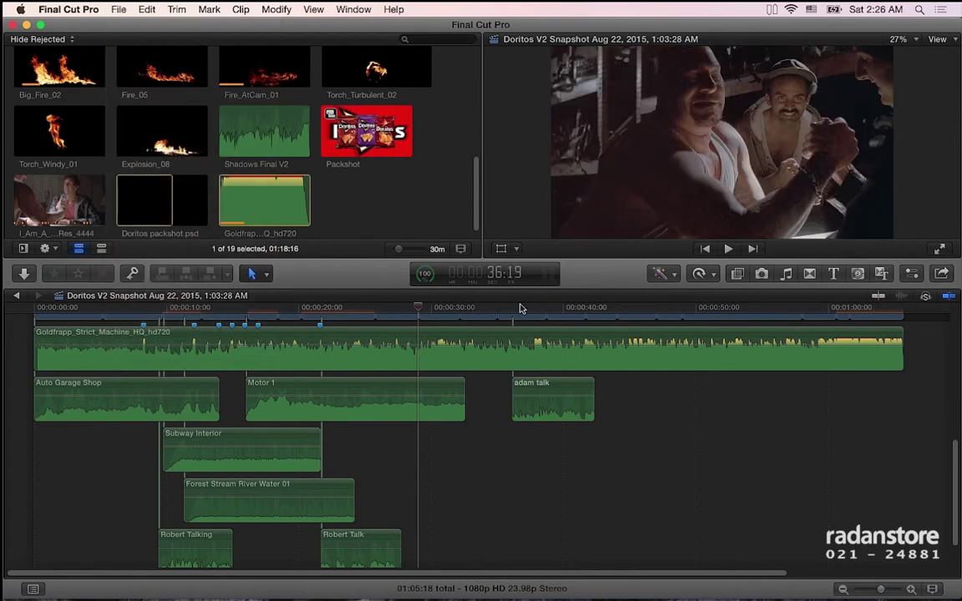
click(118, 10)
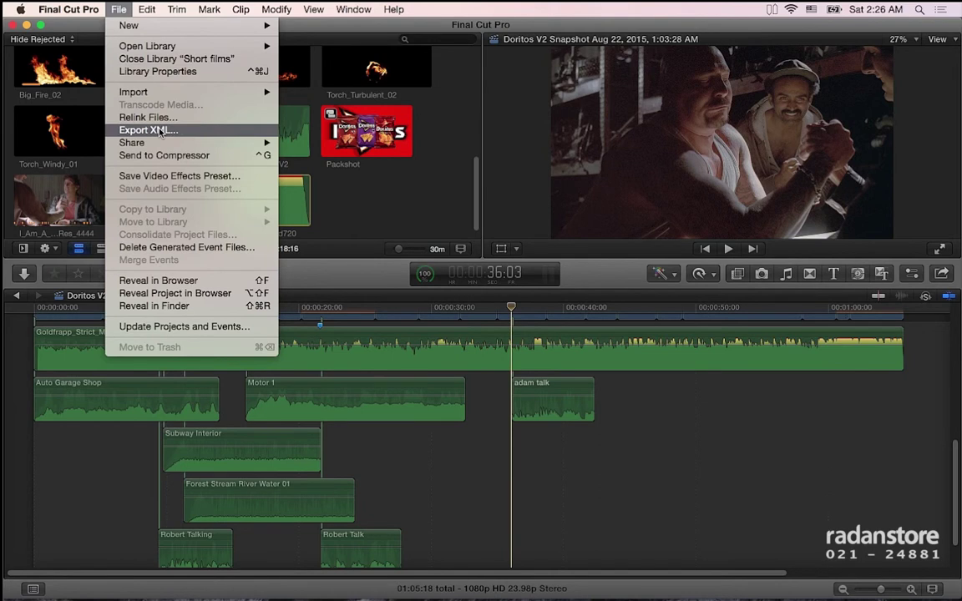
click(370, 273)
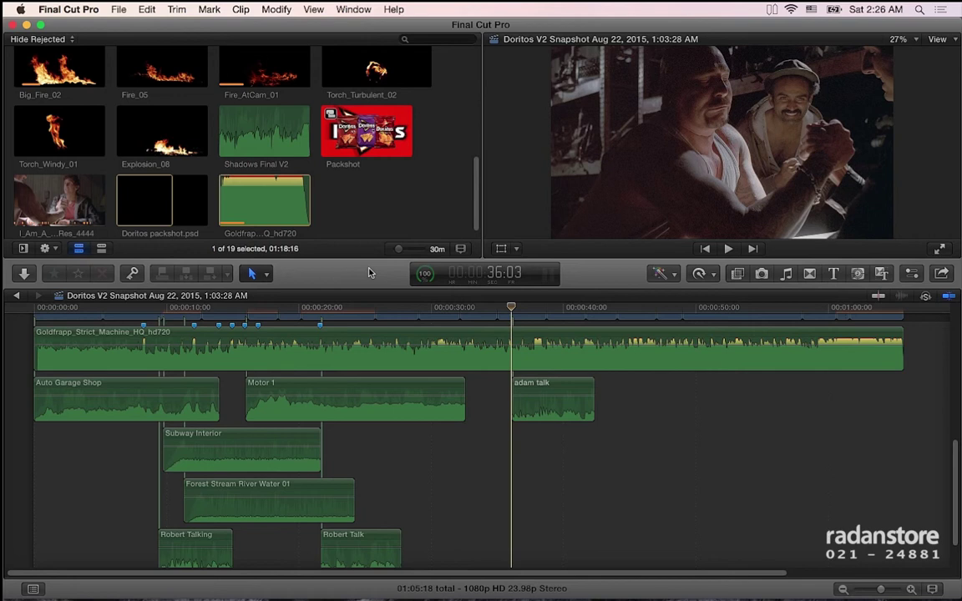
click(117, 9)
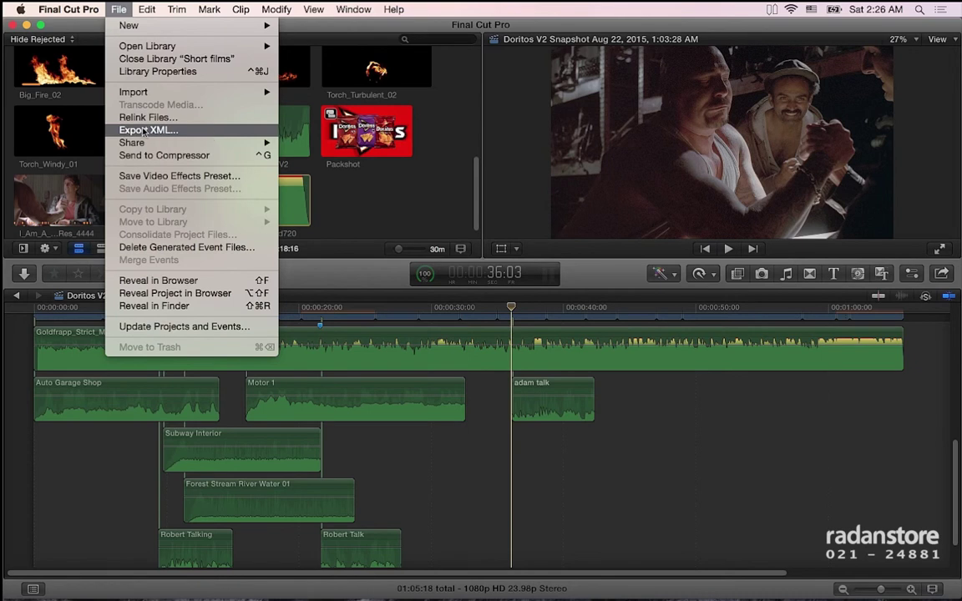
click(383, 252)
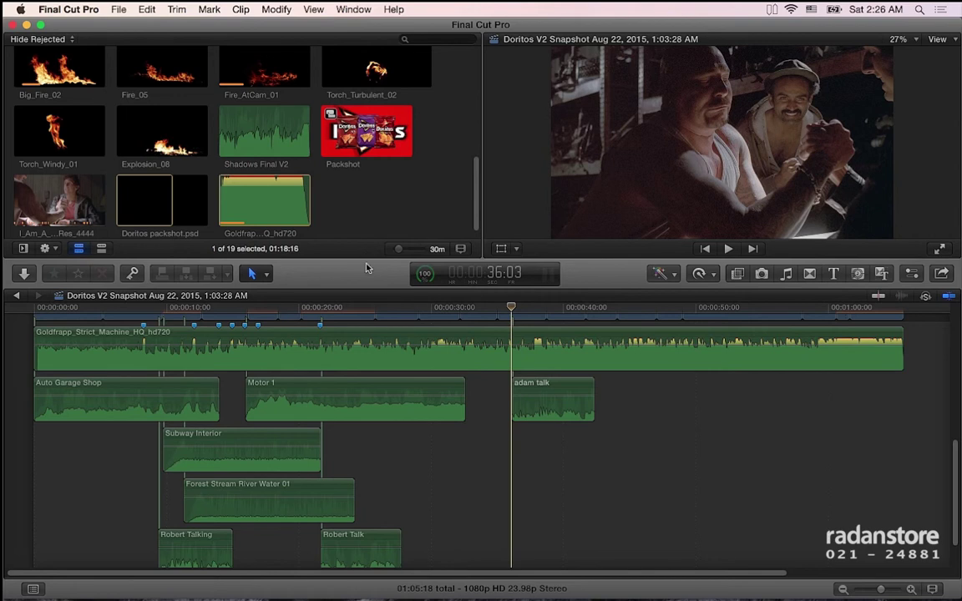
click(367, 242)
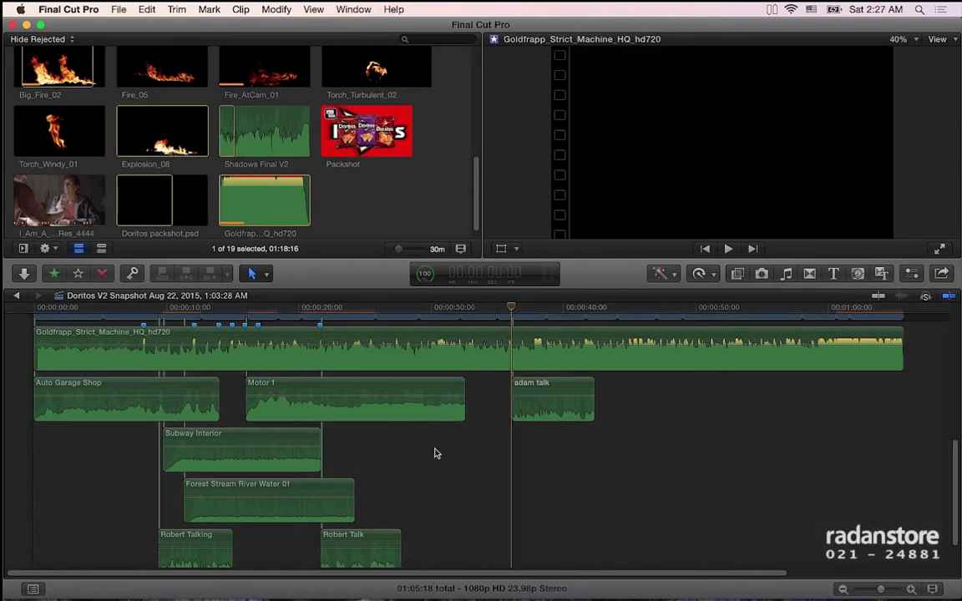
scroll(434, 456, down, 1)
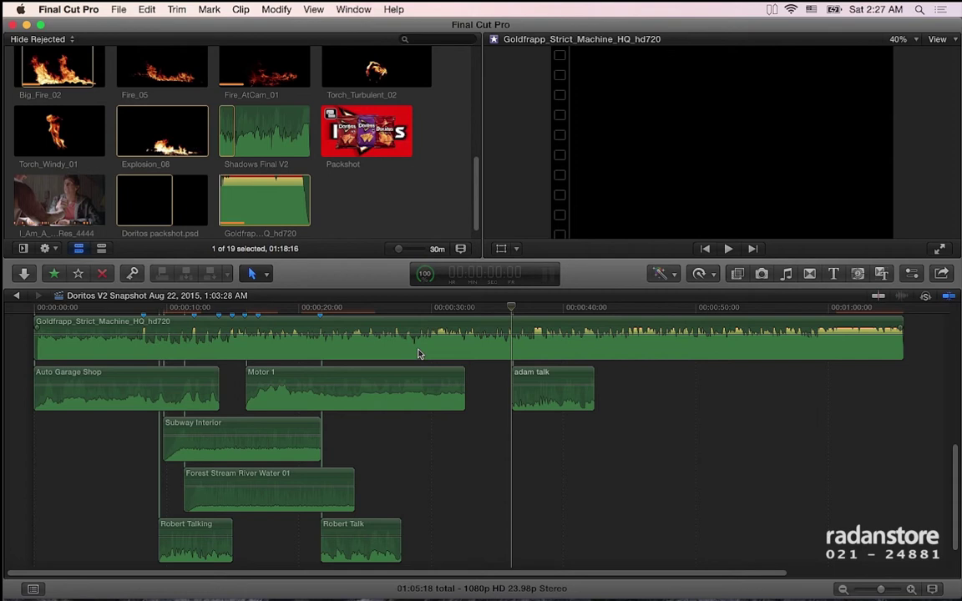
Step: In the Inspector, set the Goldfrapp_Strict_Machine_HQ_hd720 music clip's role to Music
click(911, 273)
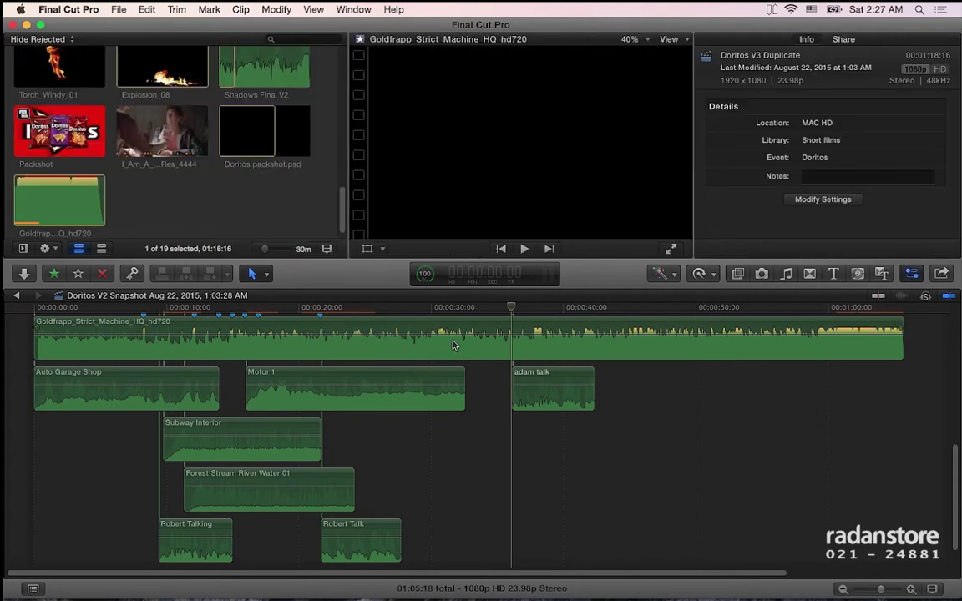
click(455, 345)
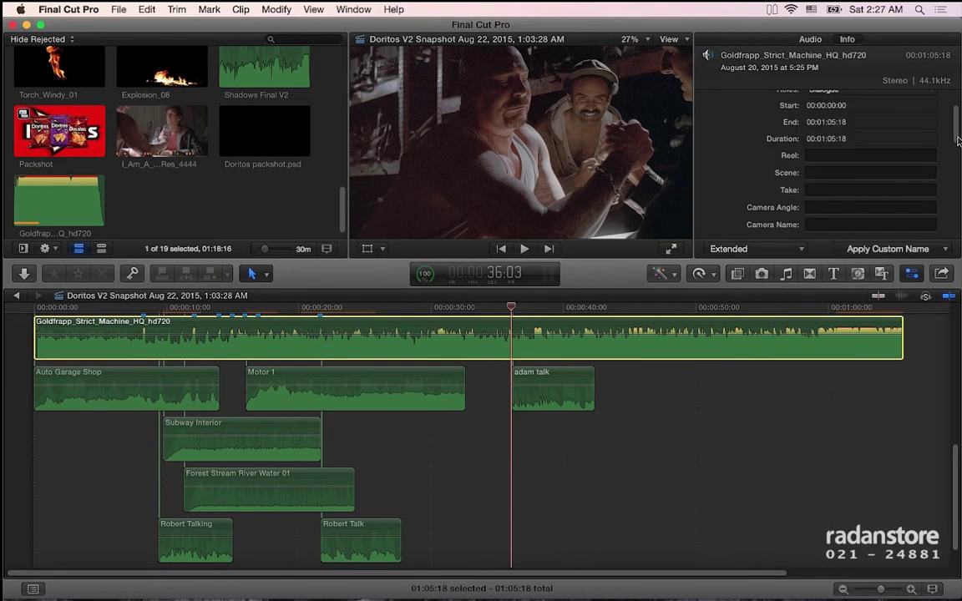
scroll(862, 123, up, 3)
click(826, 117)
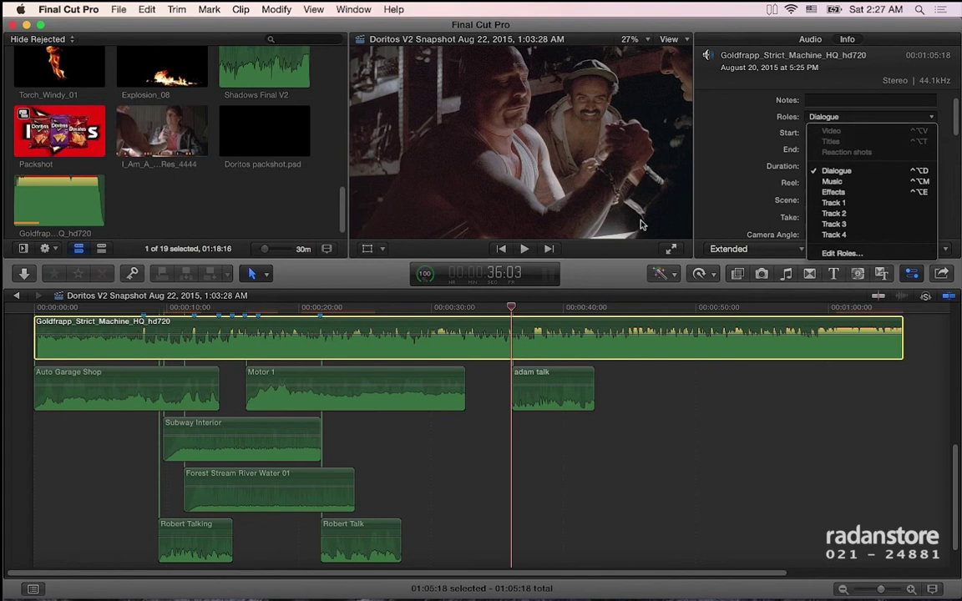
click(881, 183)
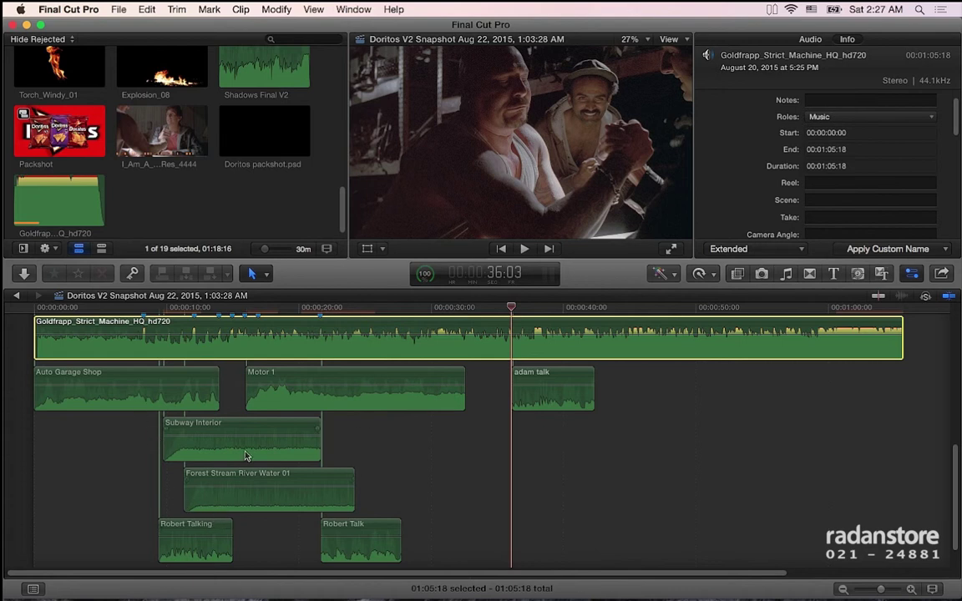
Step: Confirm the Robert Talking, Robert Talk and adam talk clips keep the Dialogue role
click(211, 527)
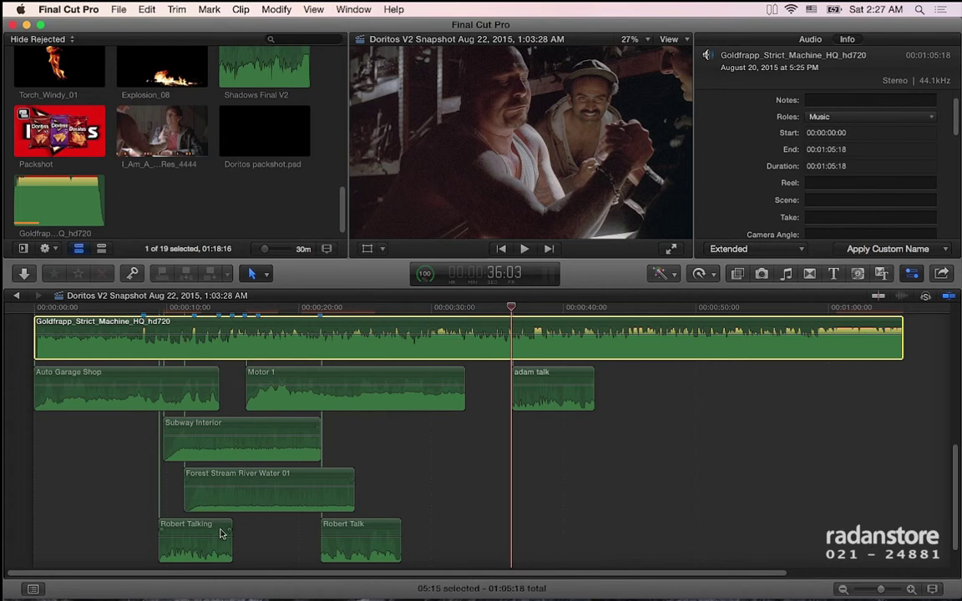
super+click(351, 539)
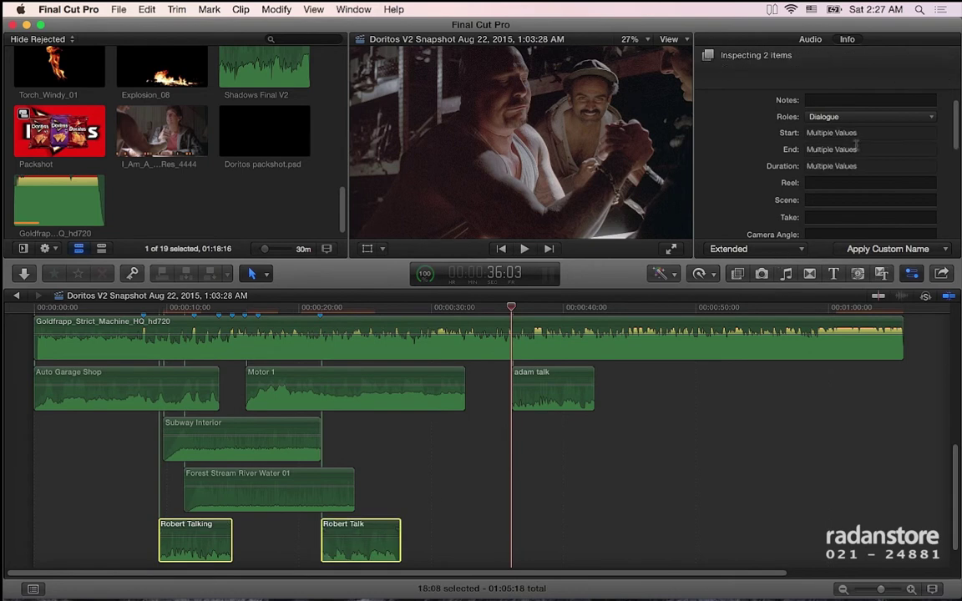
click(869, 118)
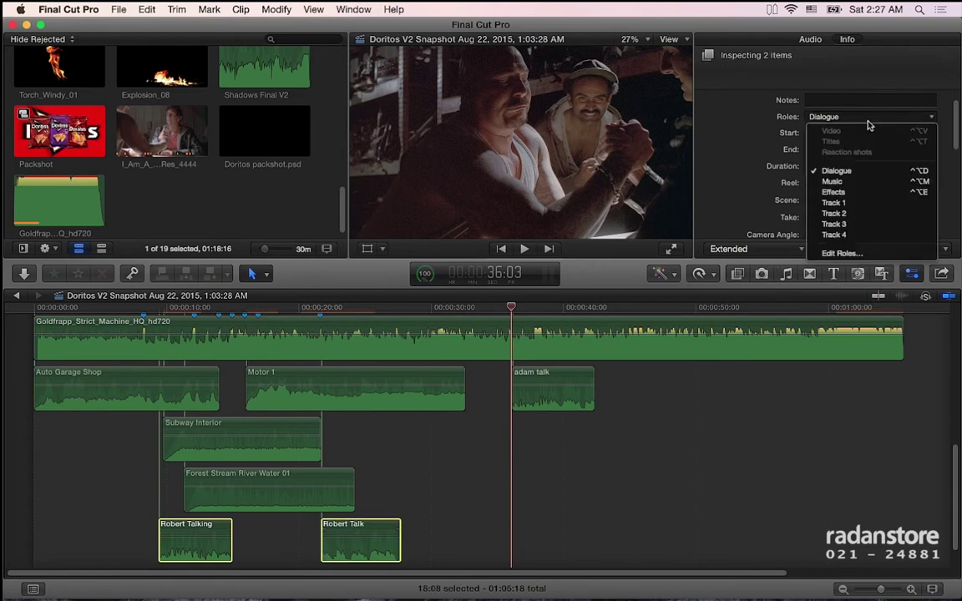
click(868, 172)
click(575, 383)
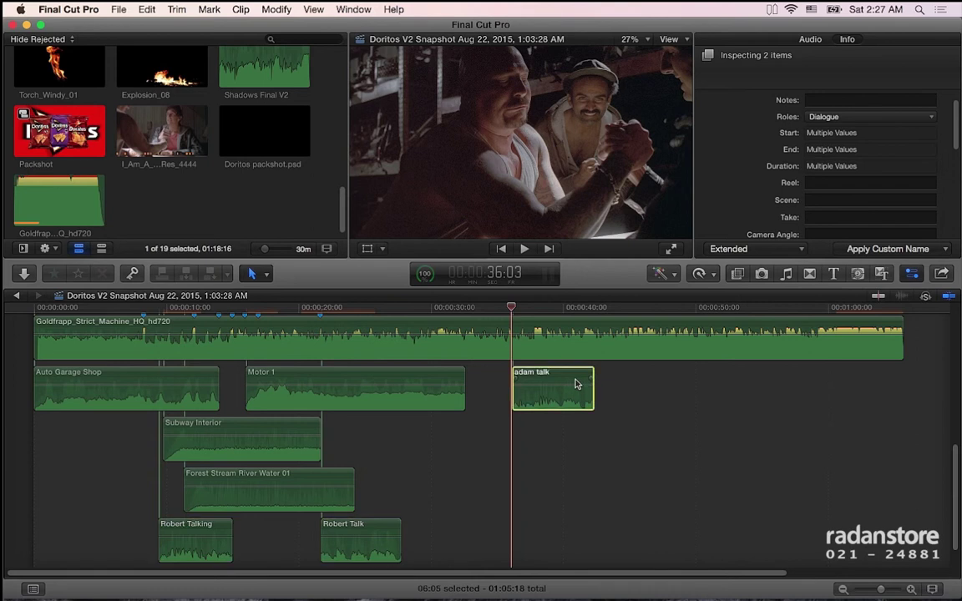
click(929, 117)
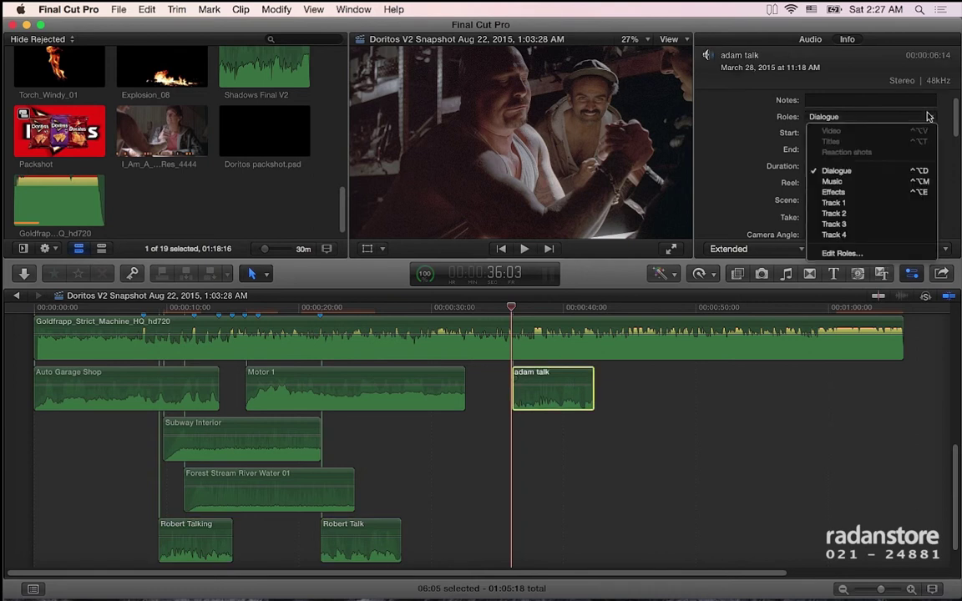
click(892, 172)
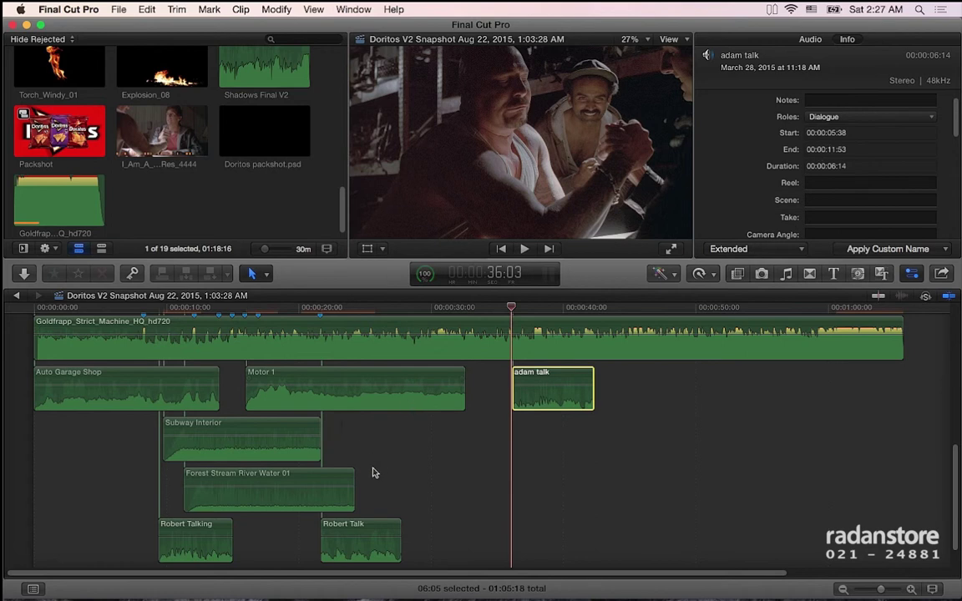
Step: Select Forest Stream River Water 01, Subway Interior, Motor 1 and Auto Garage Shop together
click(233, 481)
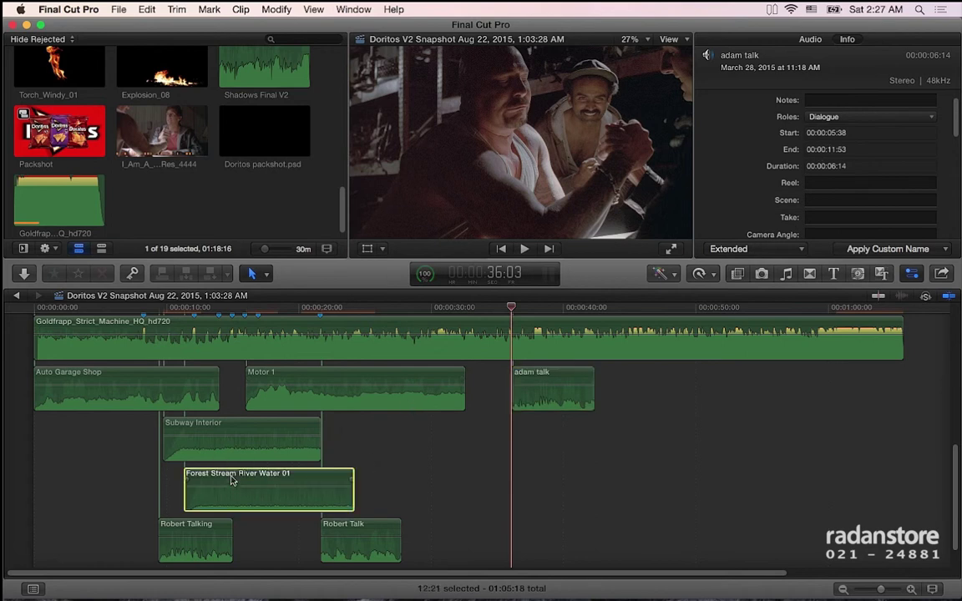
super+click(215, 429)
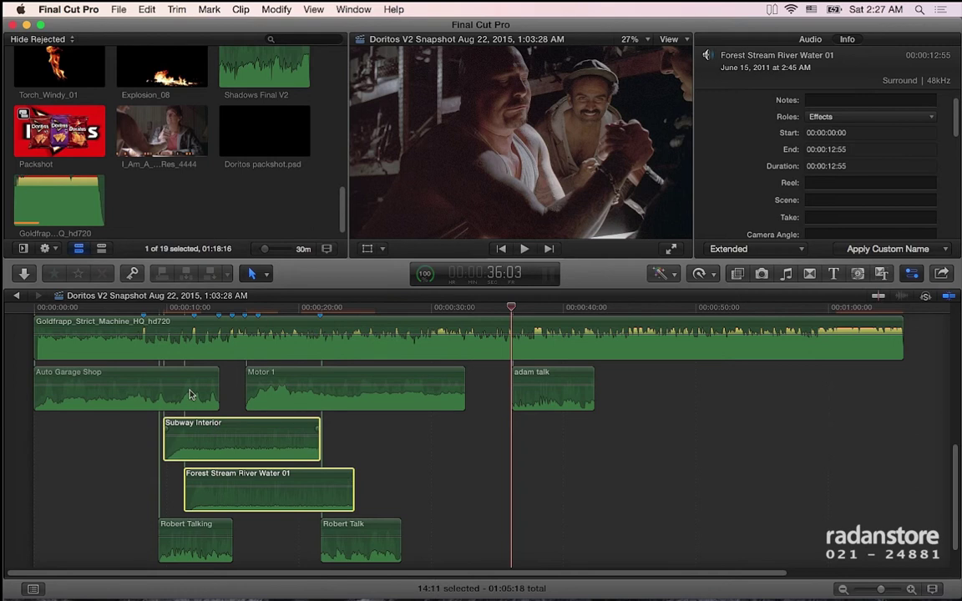
super+click(255, 379)
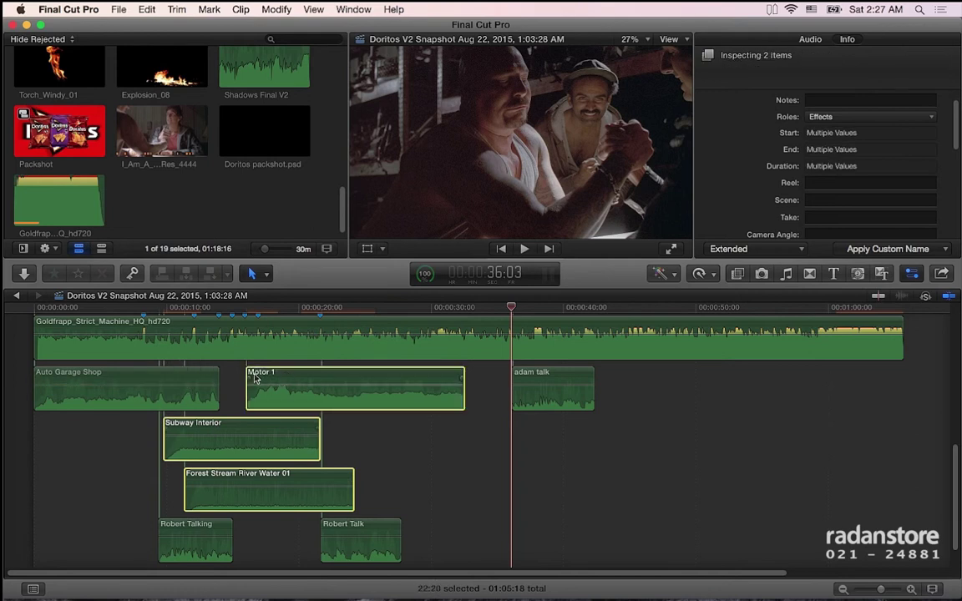
super+click(195, 386)
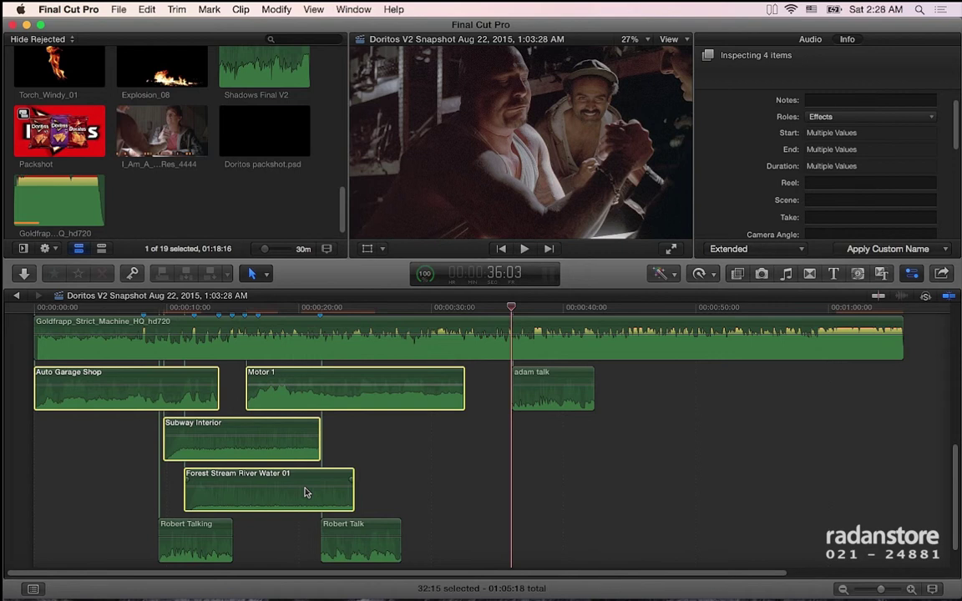
mouse_move(198, 431)
Step: Reselect the four sound clips, assign them Effects via Modify > Assign Roles, then deselect
click(428, 445)
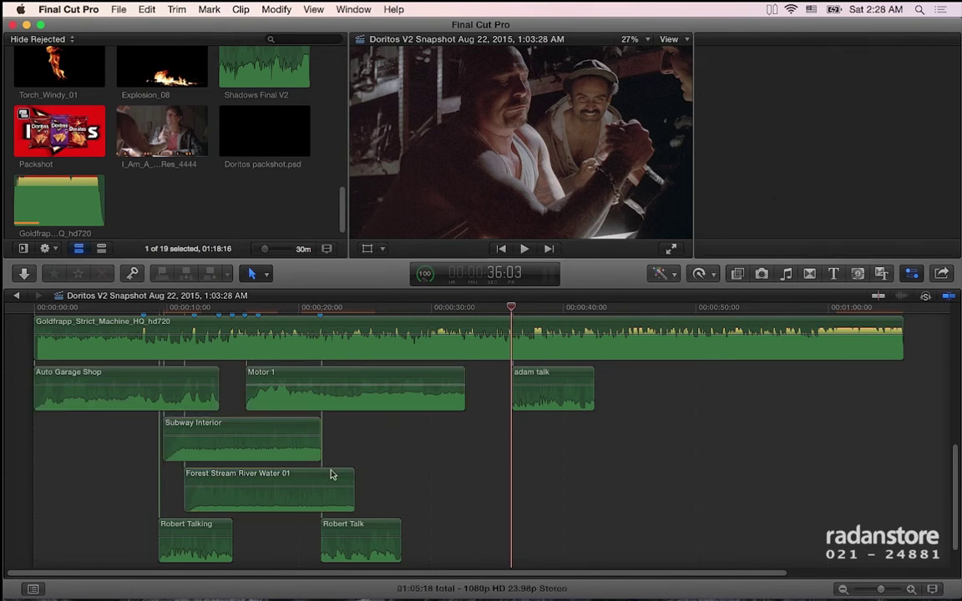
click(310, 480)
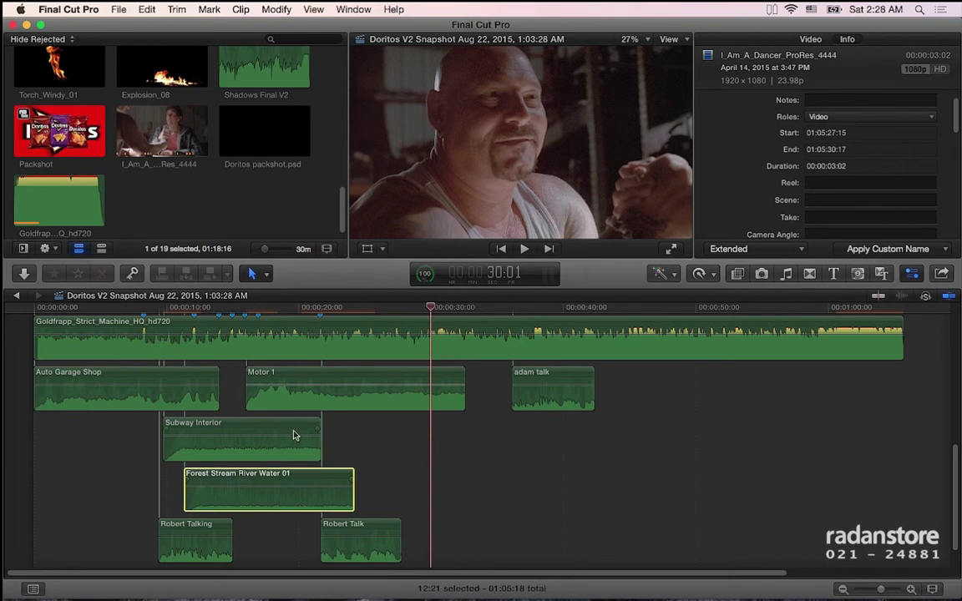
super+click(242, 438)
super+click(287, 382)
super+click(179, 382)
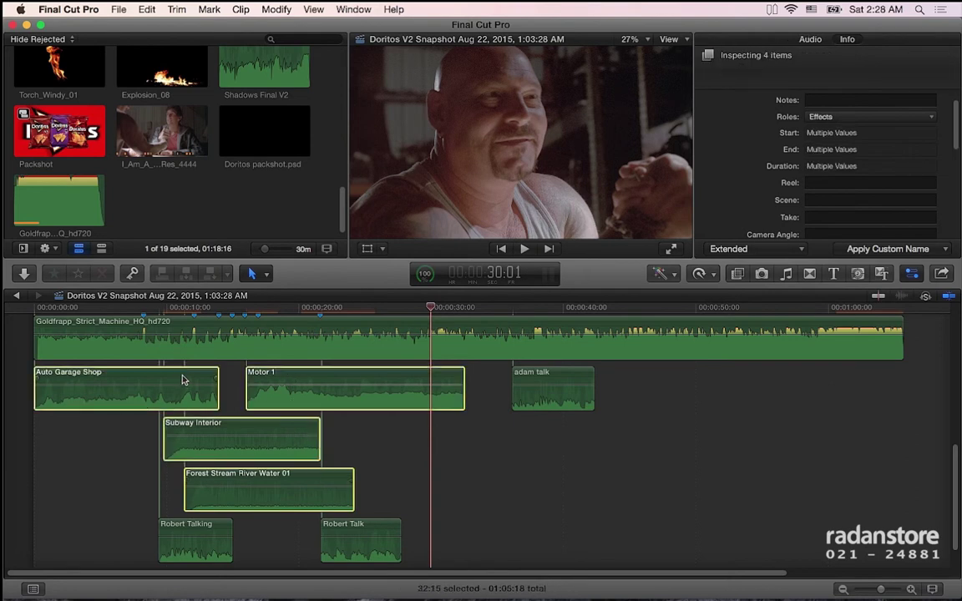
click(265, 8)
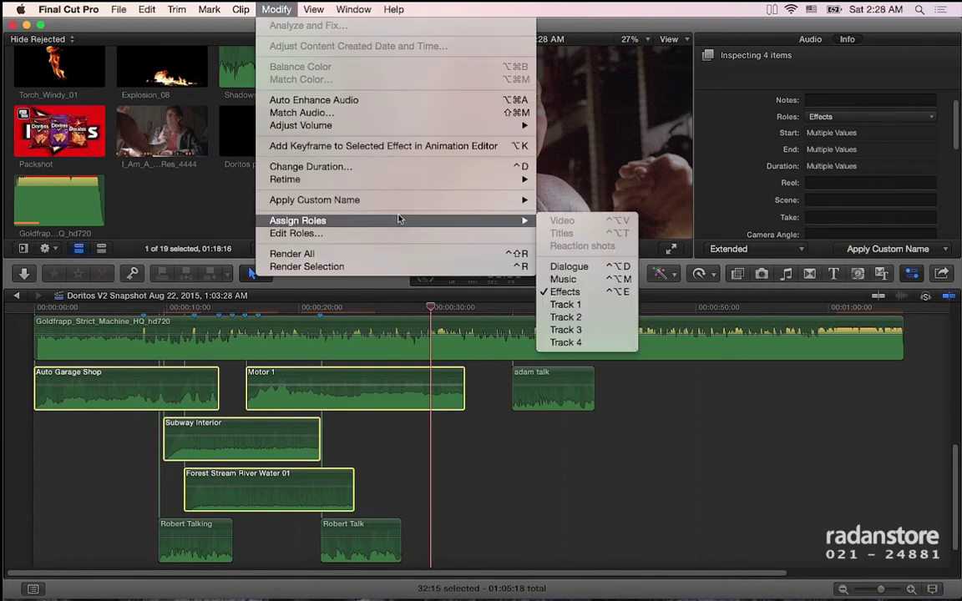
mouse_move(449, 221)
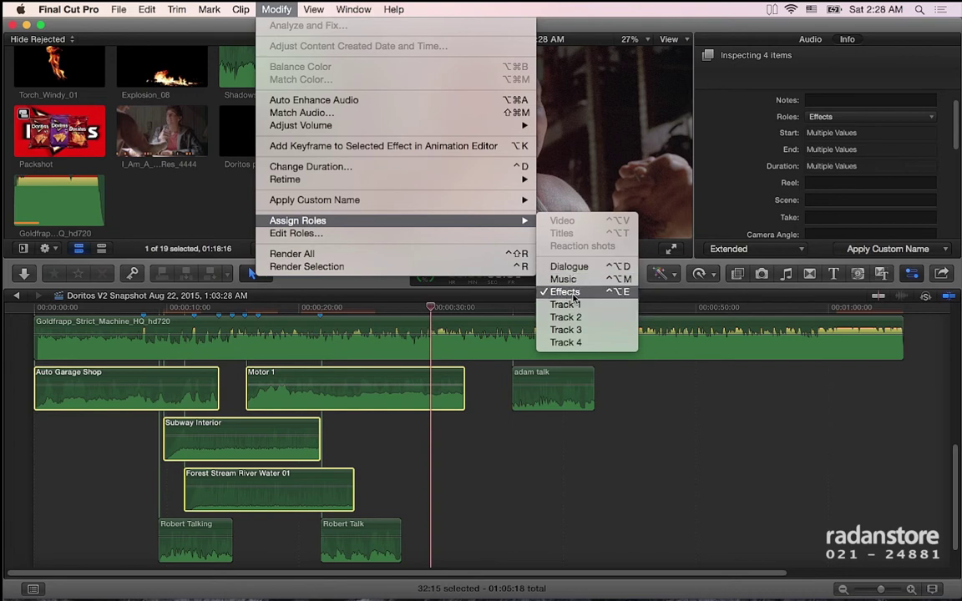
click(613, 438)
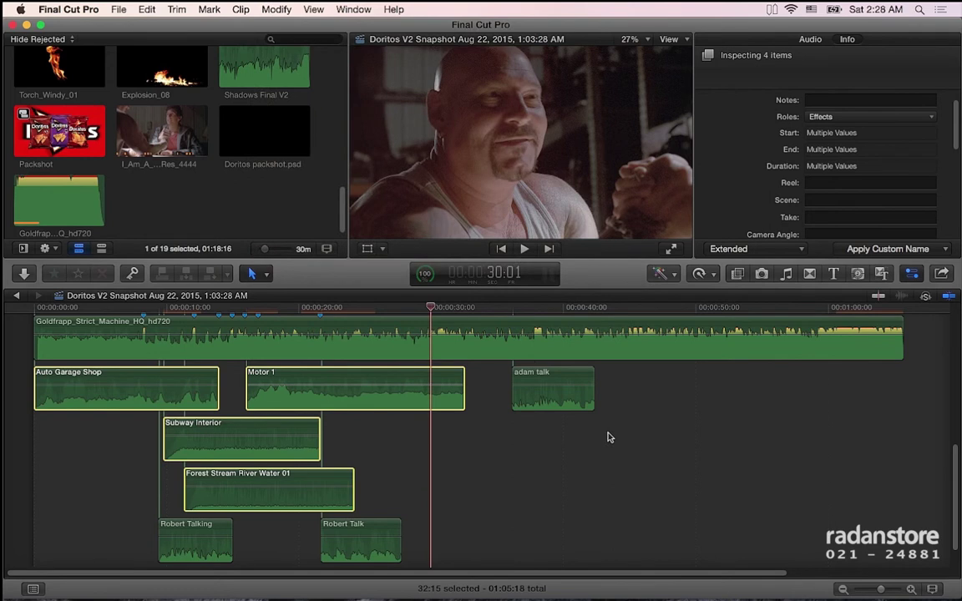
click(386, 469)
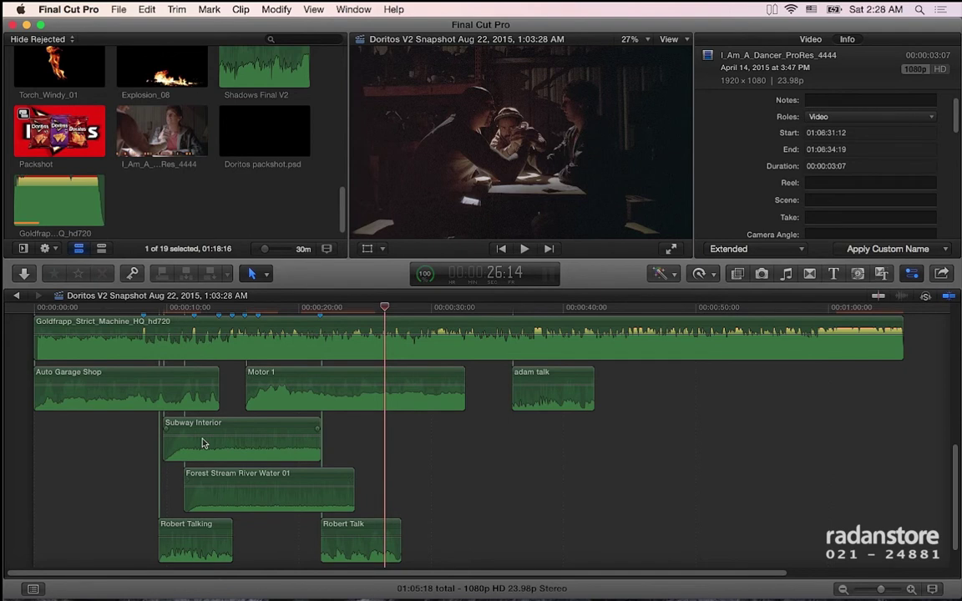
scroll(202, 444, down, 1)
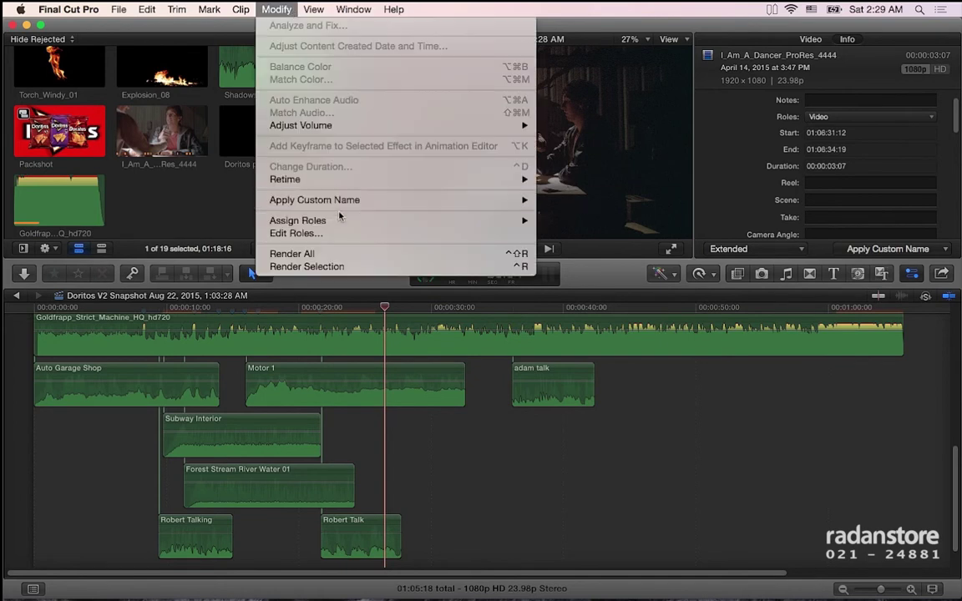
Step: Open Modify > Edit Roles, centre the Role Editor, and select the Track 1 role
click(337, 233)
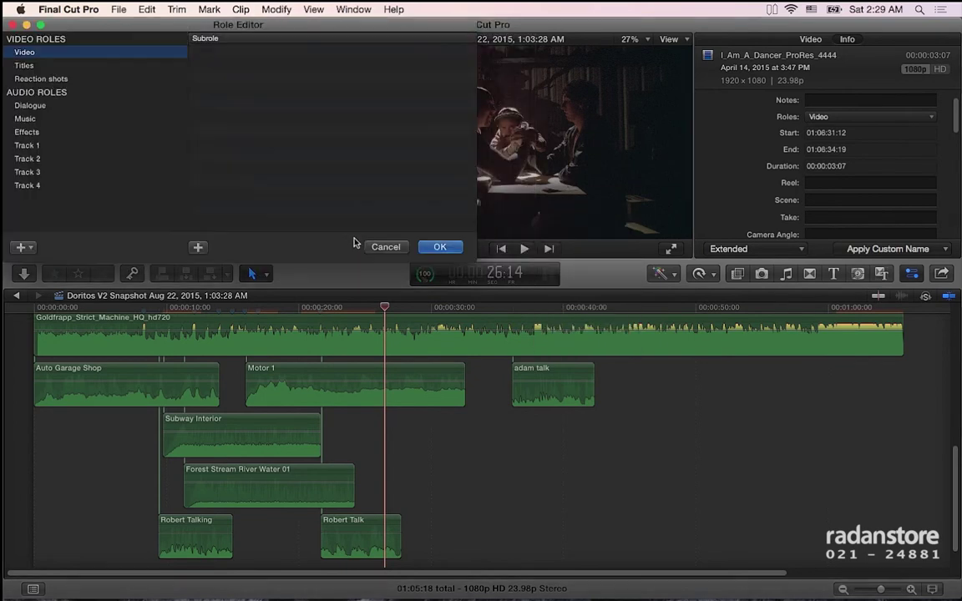
click(33, 248)
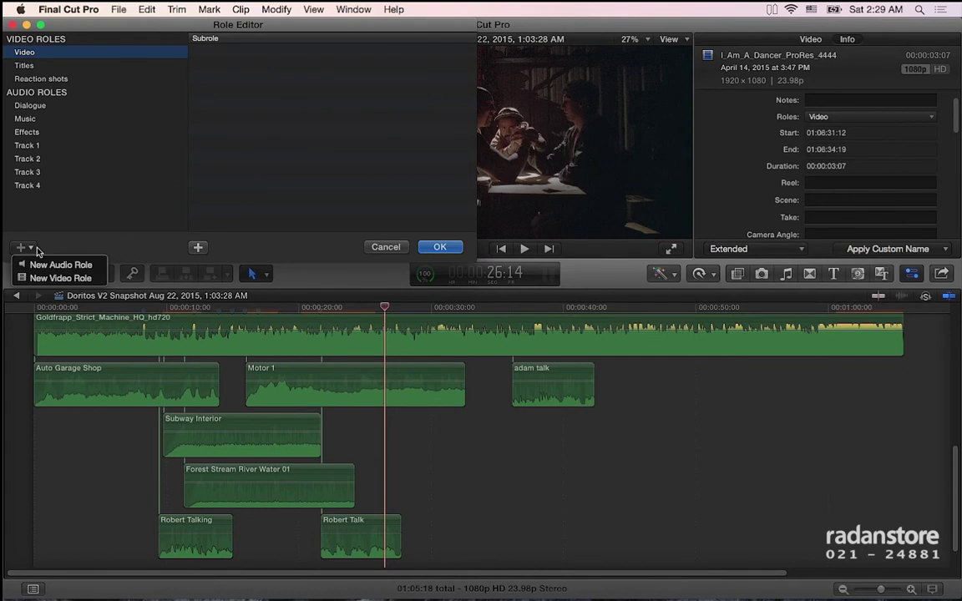
click(276, 9)
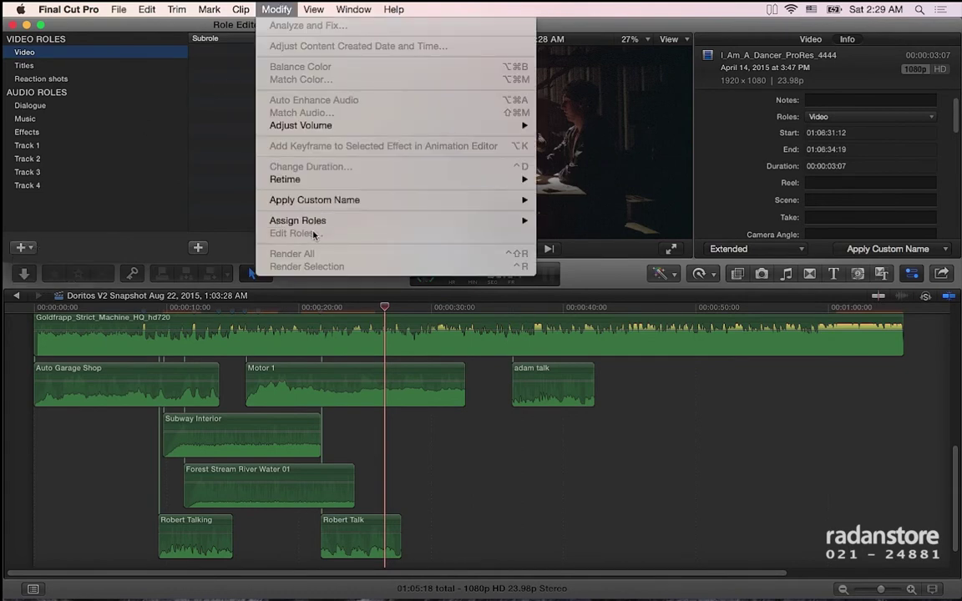
click(134, 34)
mouse_move(141, 33)
mouse_down()
mouse_move(314, 58)
mouse_move(457, 52)
mouse_up()
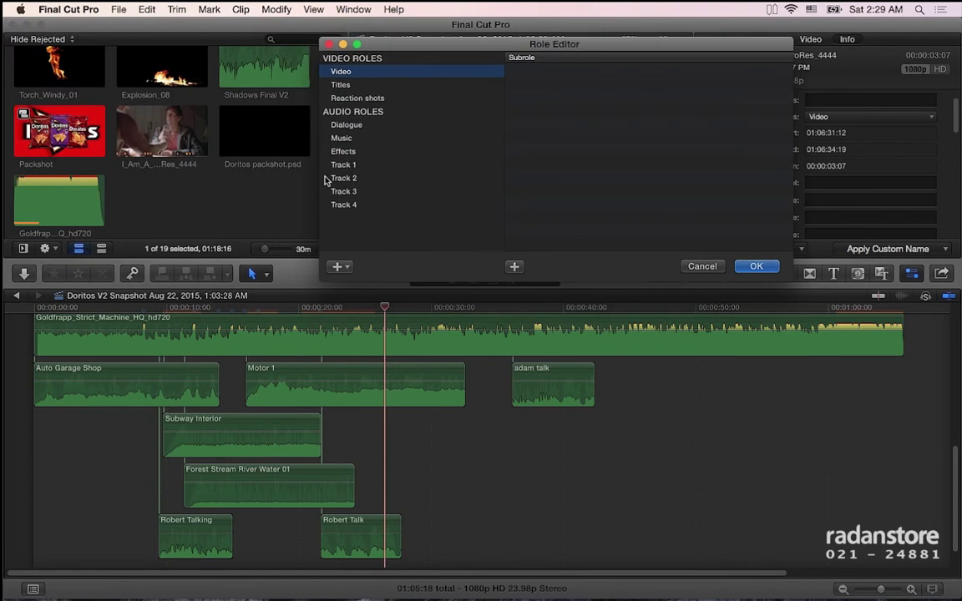
click(357, 165)
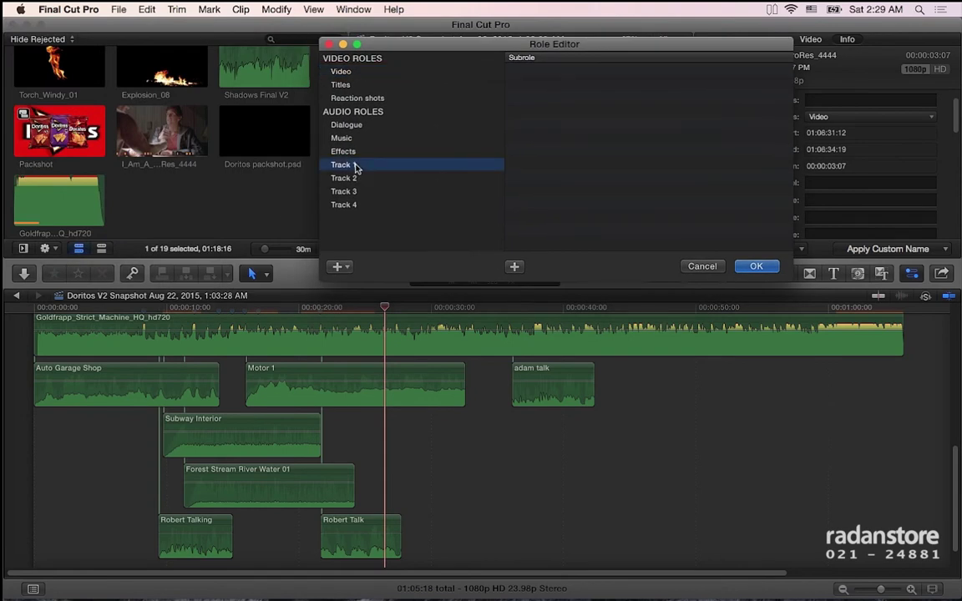
click(338, 266)
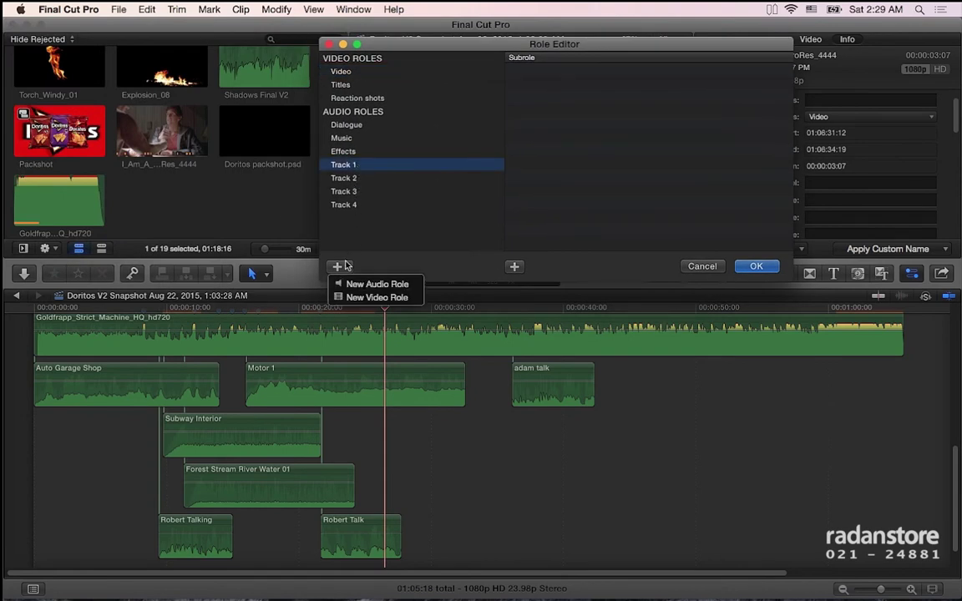
click(364, 219)
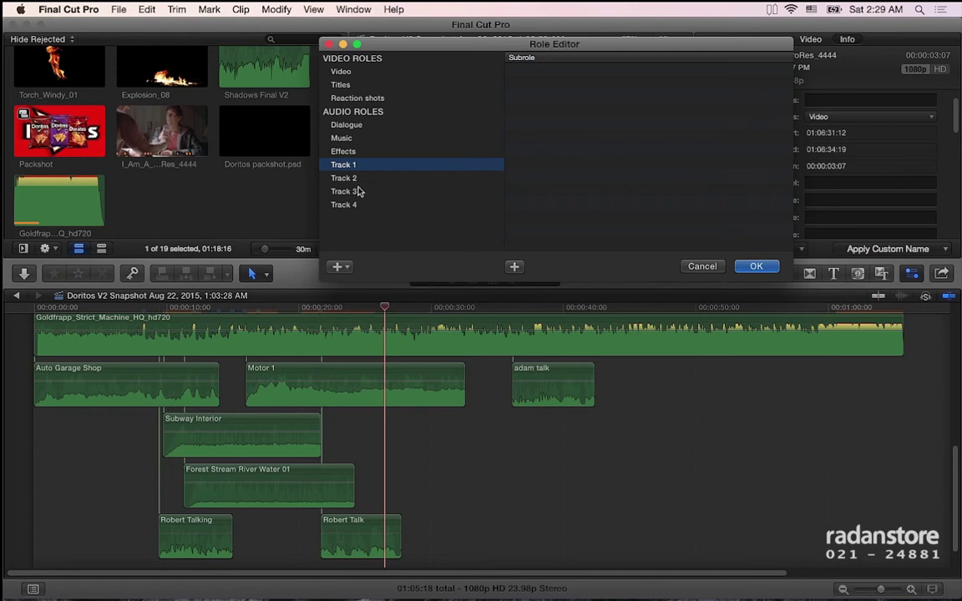
click(347, 269)
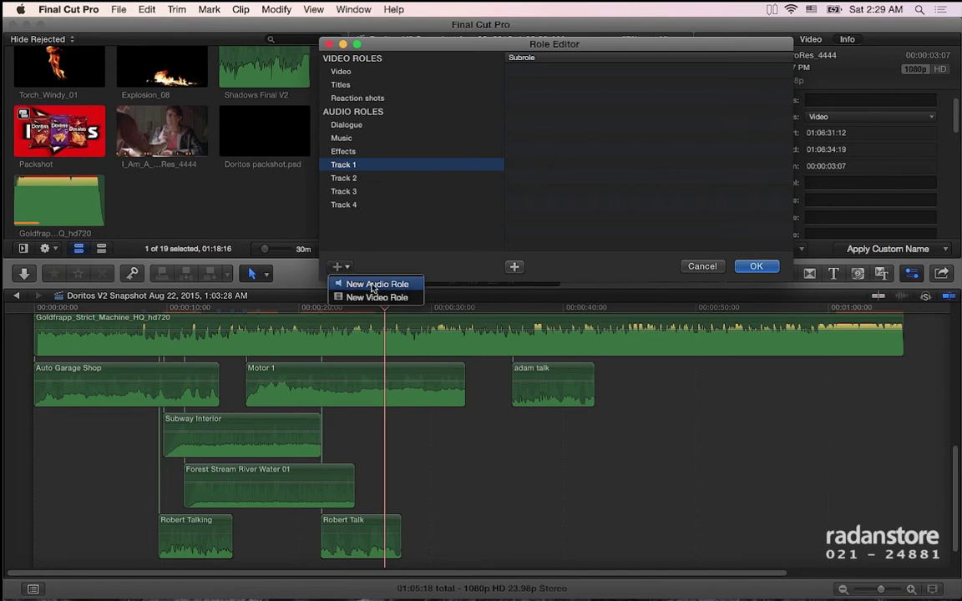
click(403, 238)
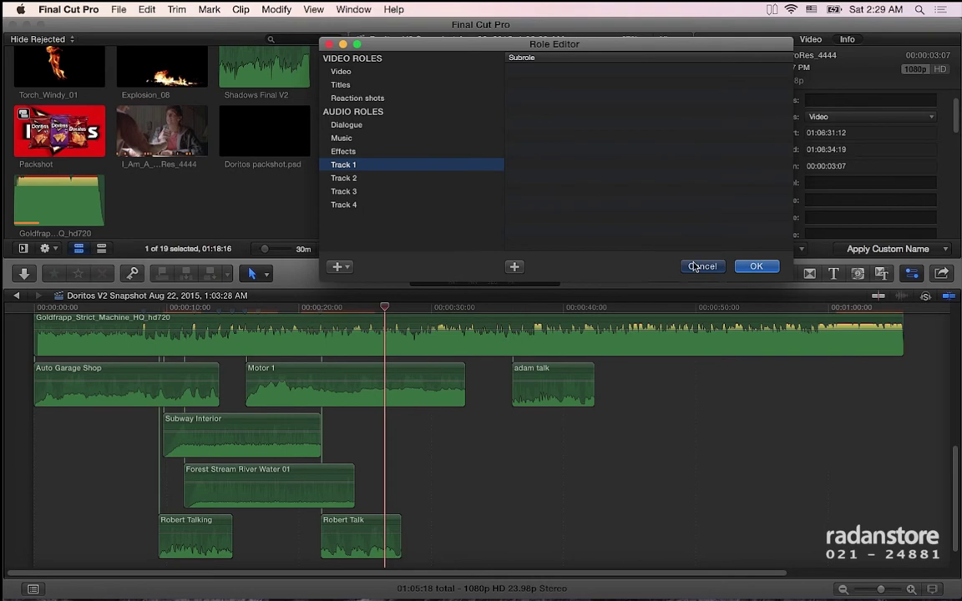
Step: Add two new audio roles, named Effect 2 and Effects 3
click(341, 267)
click(364, 284)
text(Effect 2)
key(Return)
click(340, 267)
click(365, 285)
text(Effe)
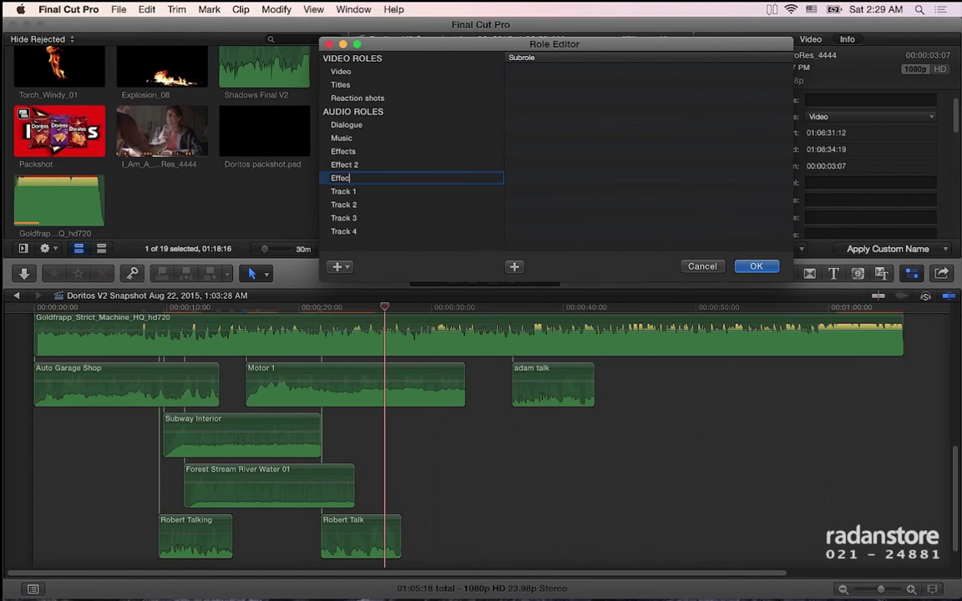
text(ts 3)
key(Return)
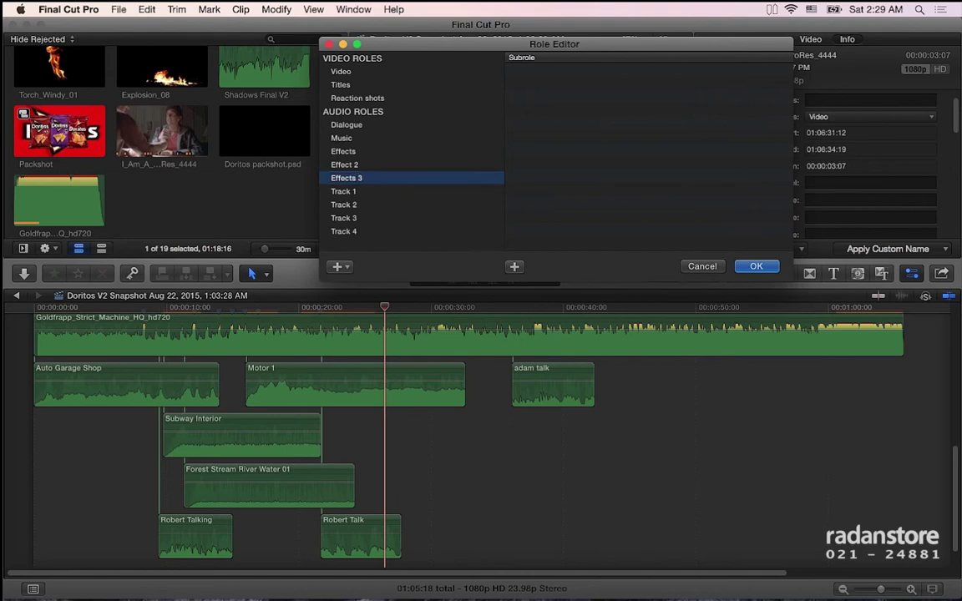
Step: Rename Effect 2 to Effects 2 and save the Role Editor changes with OK
click(335, 162)
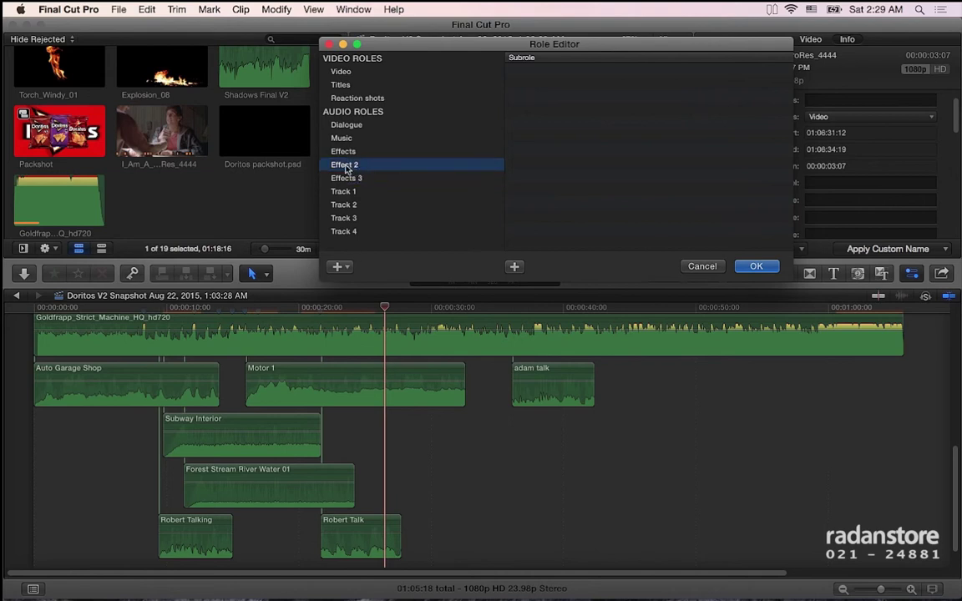
click(334, 165)
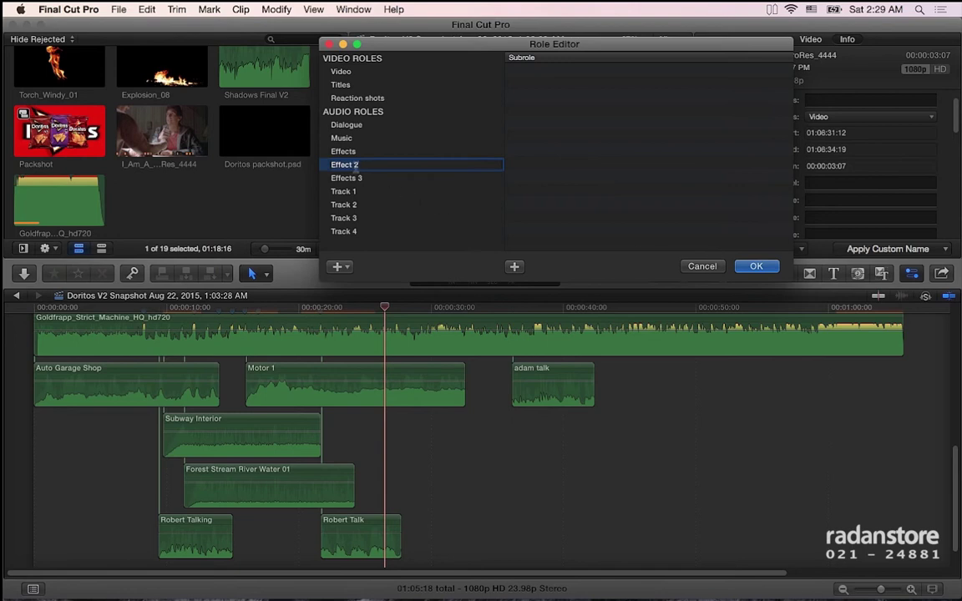
text(s)
key(Return)
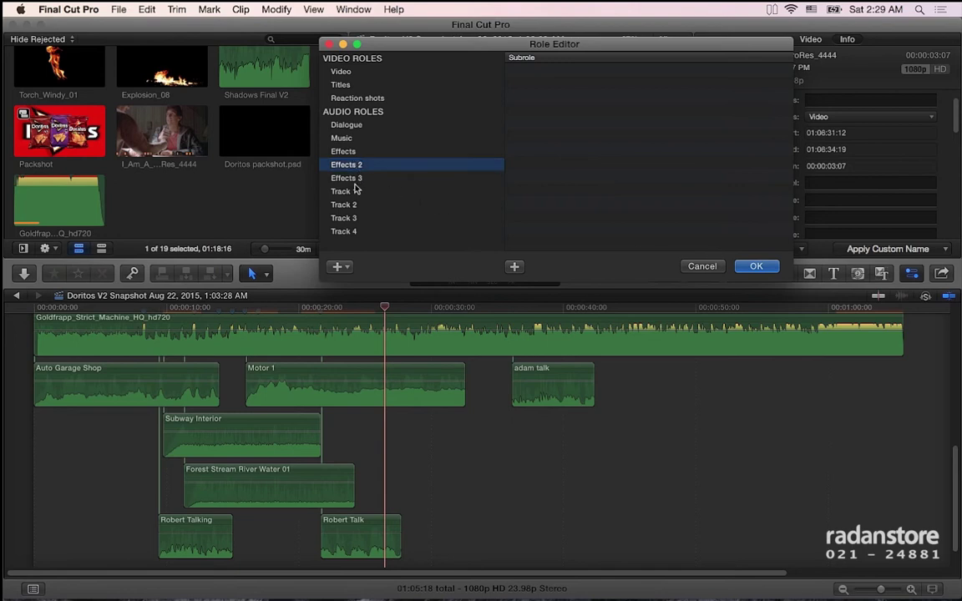
click(354, 191)
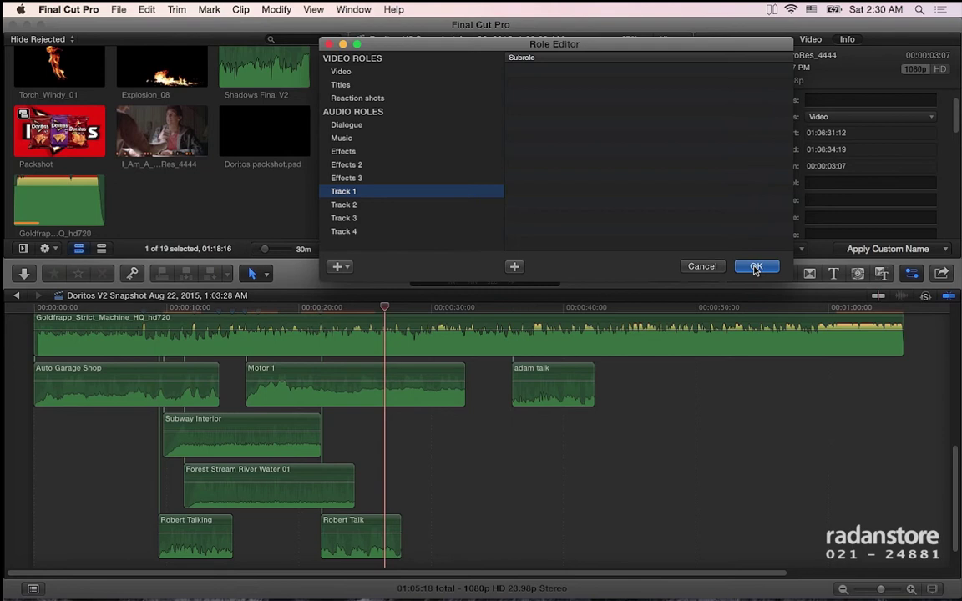
click(756, 268)
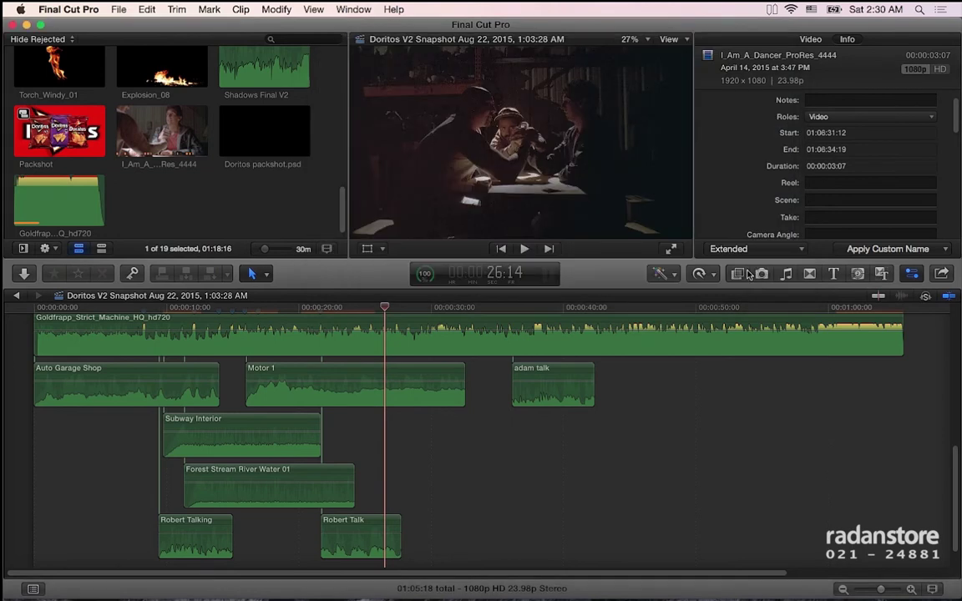
Step: Set Subway Interior's role to Effects 2 and Forest Stream River Water 01's role to Effects 3
click(269, 428)
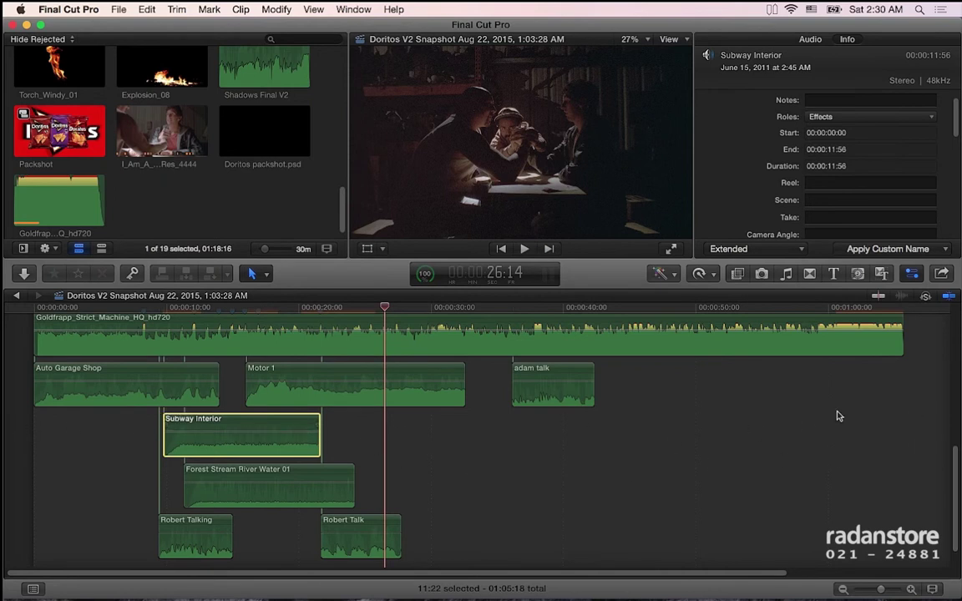
click(907, 120)
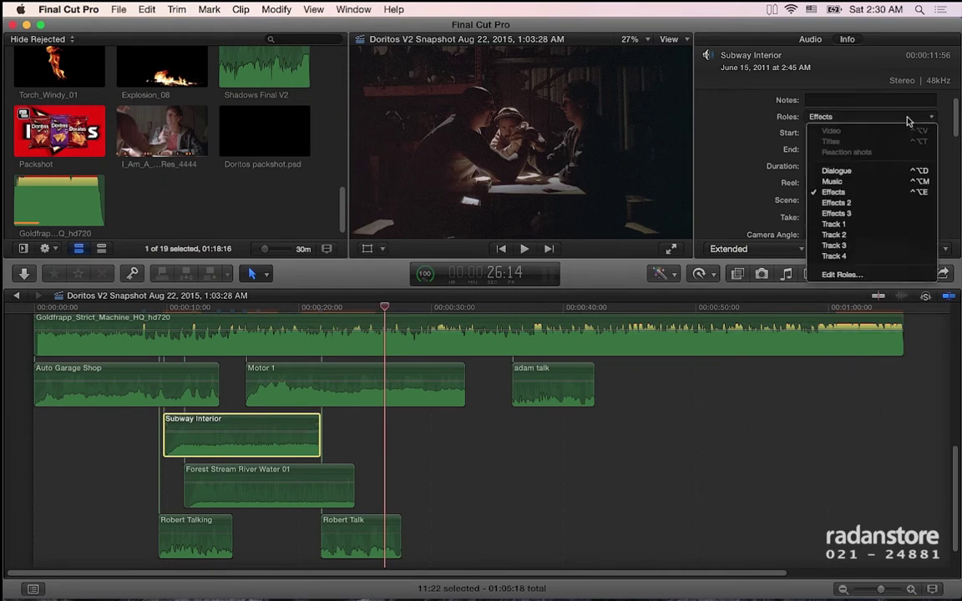
click(892, 201)
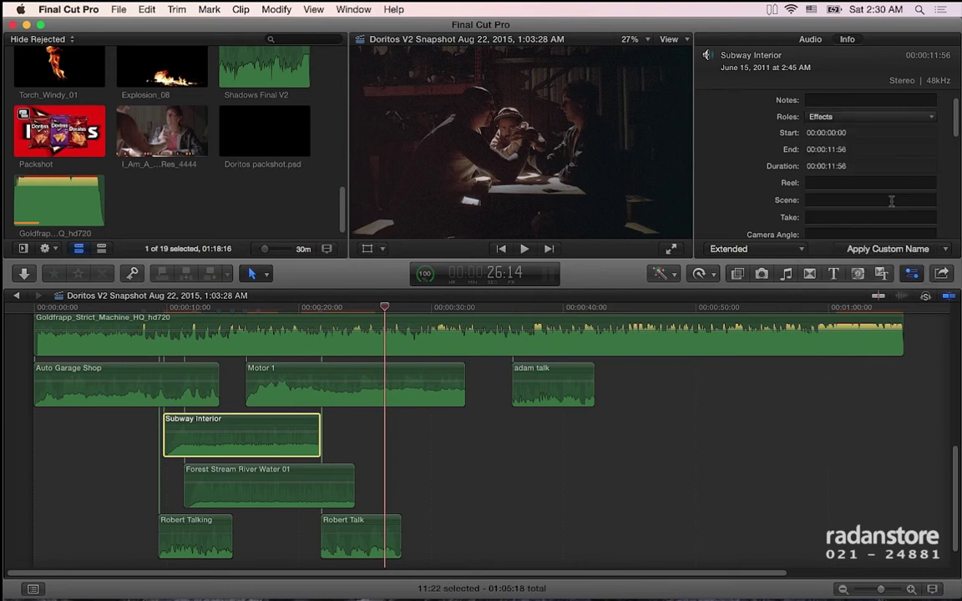
click(309, 471)
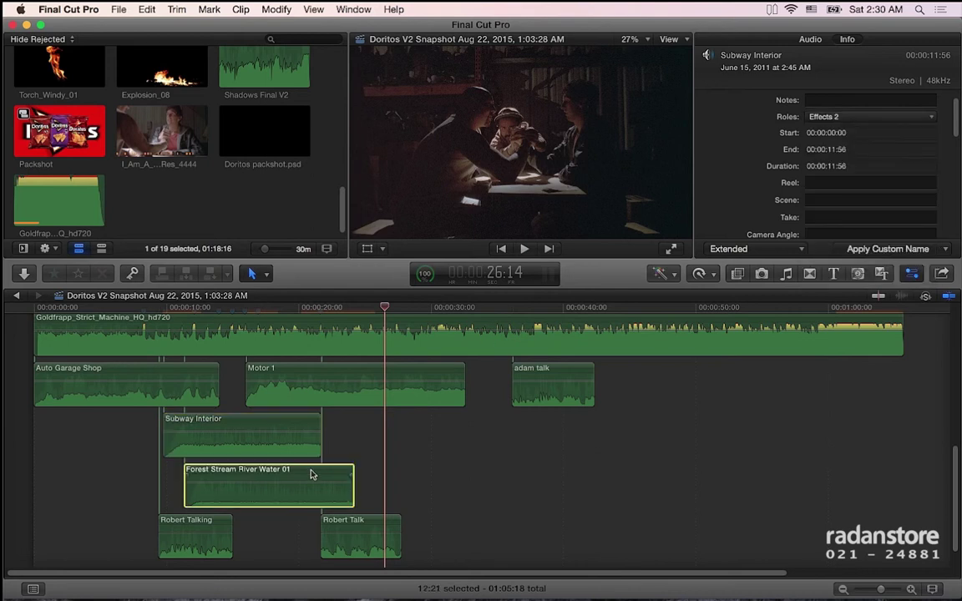
click(848, 117)
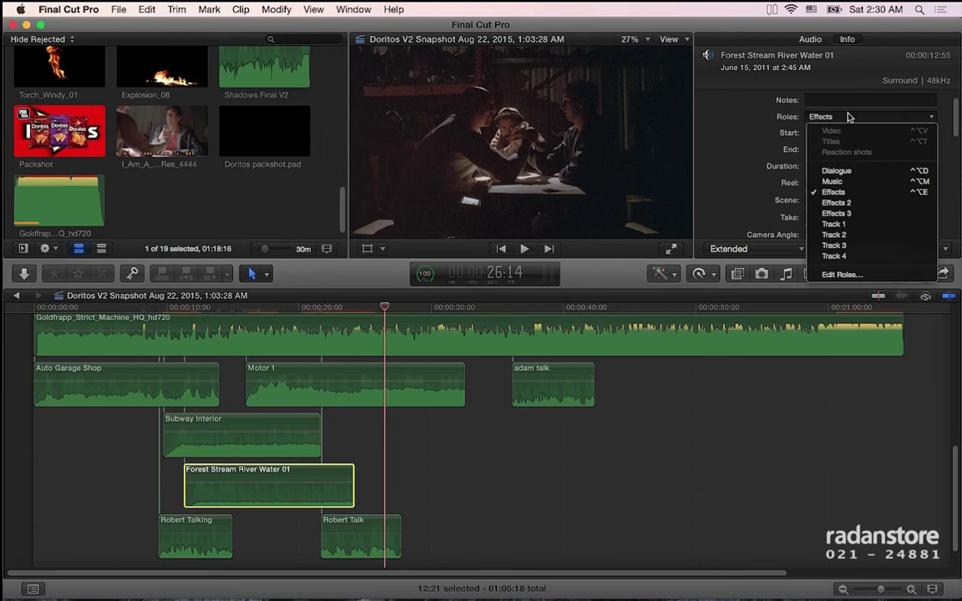
click(848, 213)
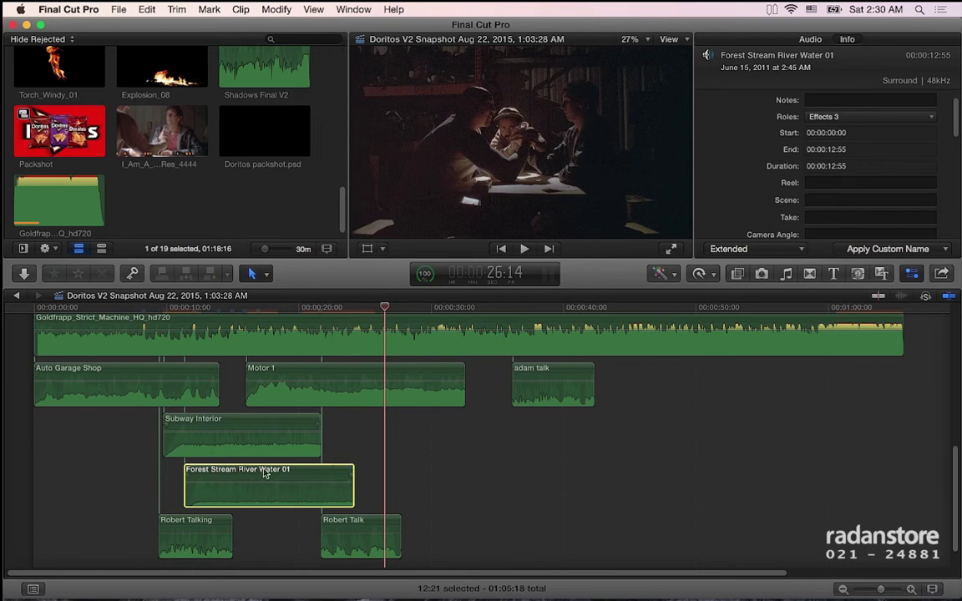
click(251, 427)
click(273, 376)
click(181, 380)
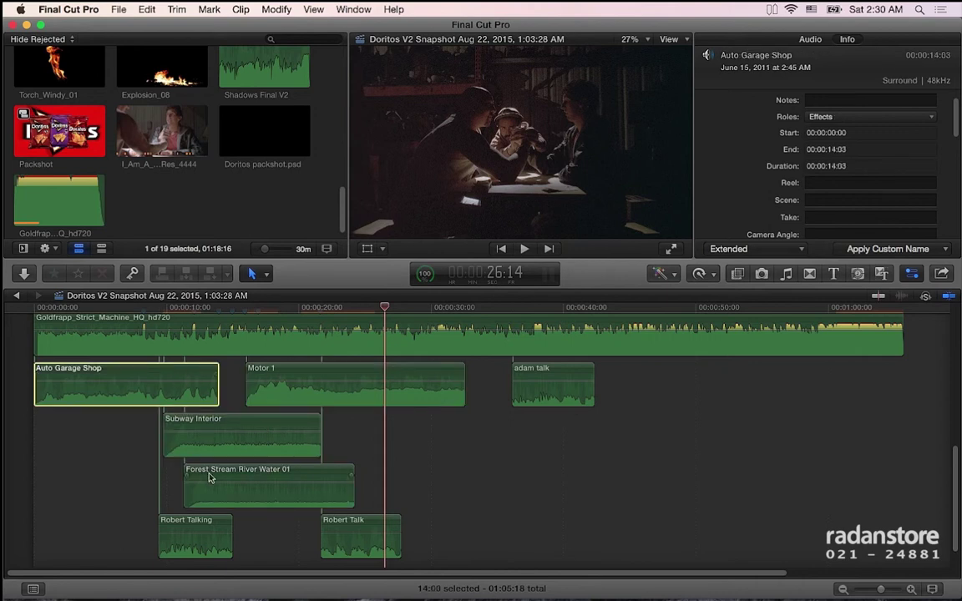
click(232, 430)
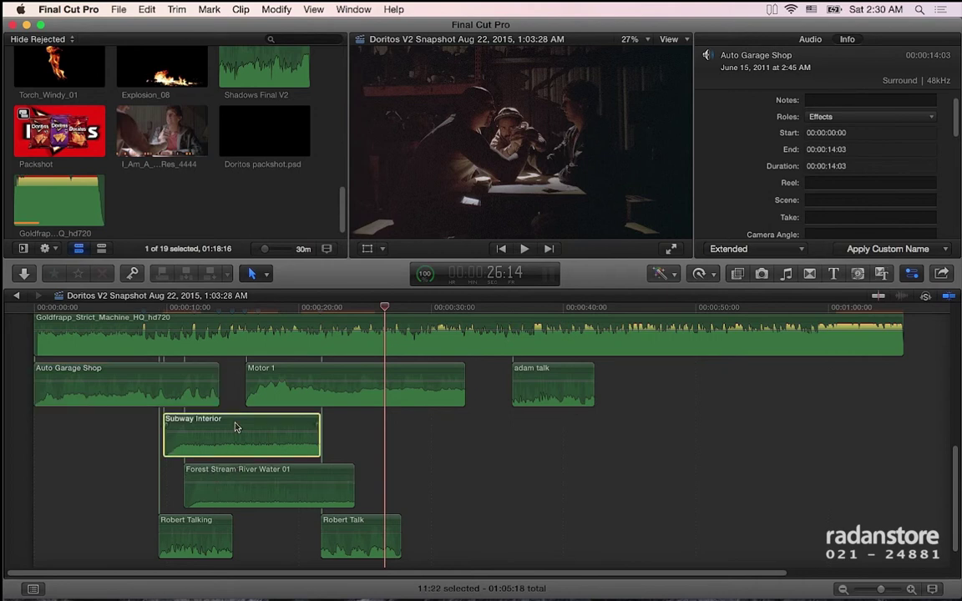
drag(714, 385, 697, 378)
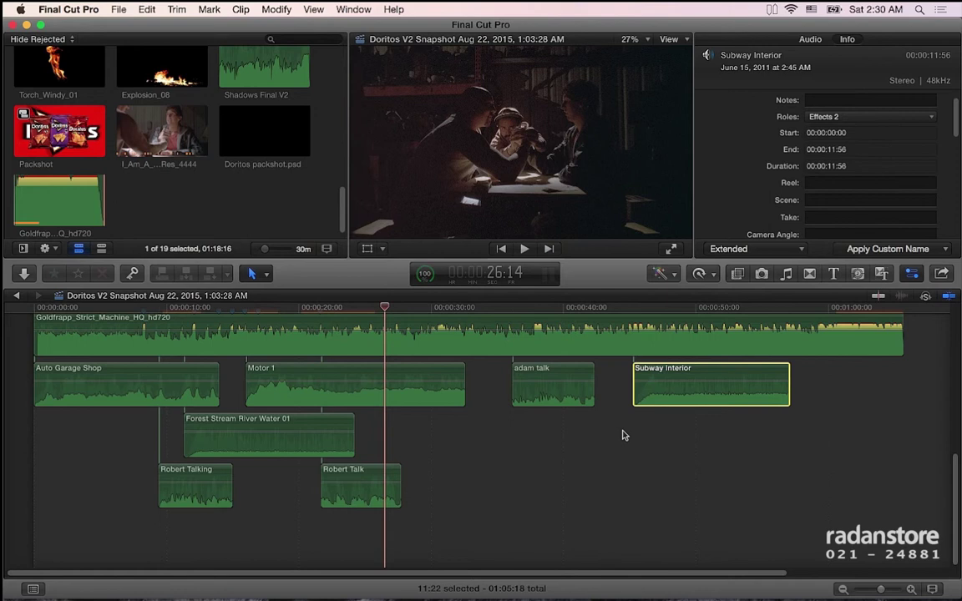
click(566, 389)
key(super+z)
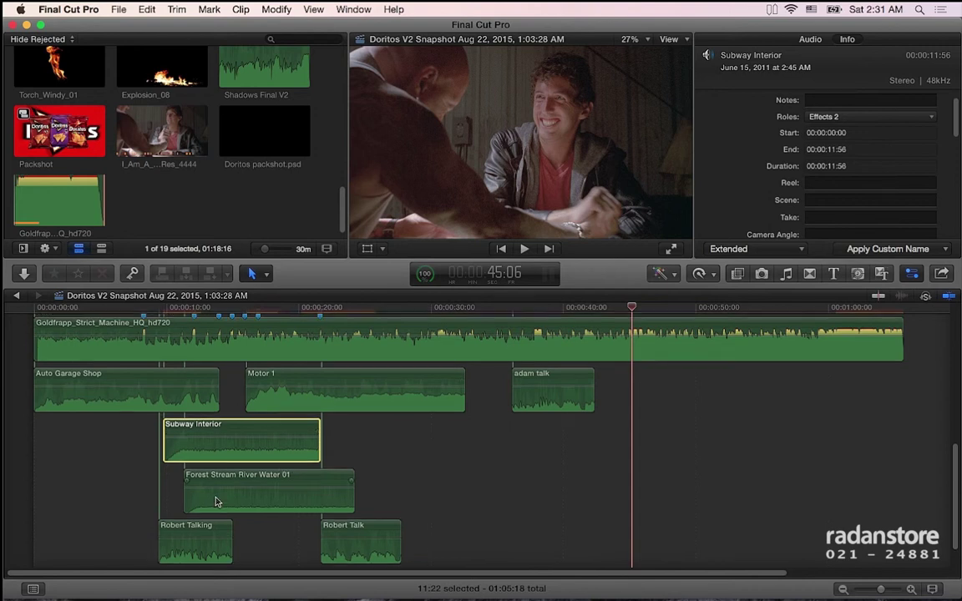
Step: Drag adam talk to about 24 seconds, right after Subway Interior beneath Motor 1
click(612, 354)
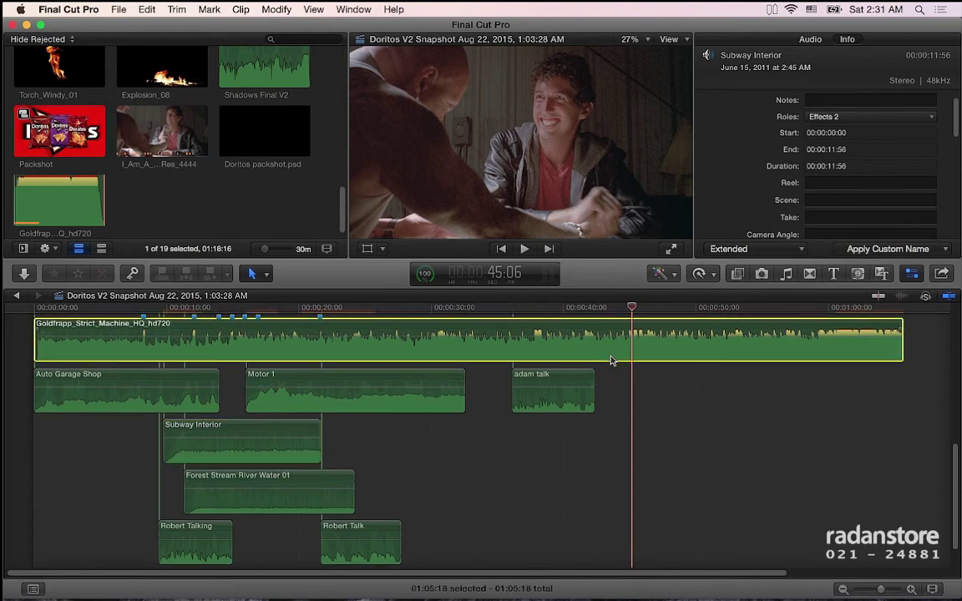
click(412, 387)
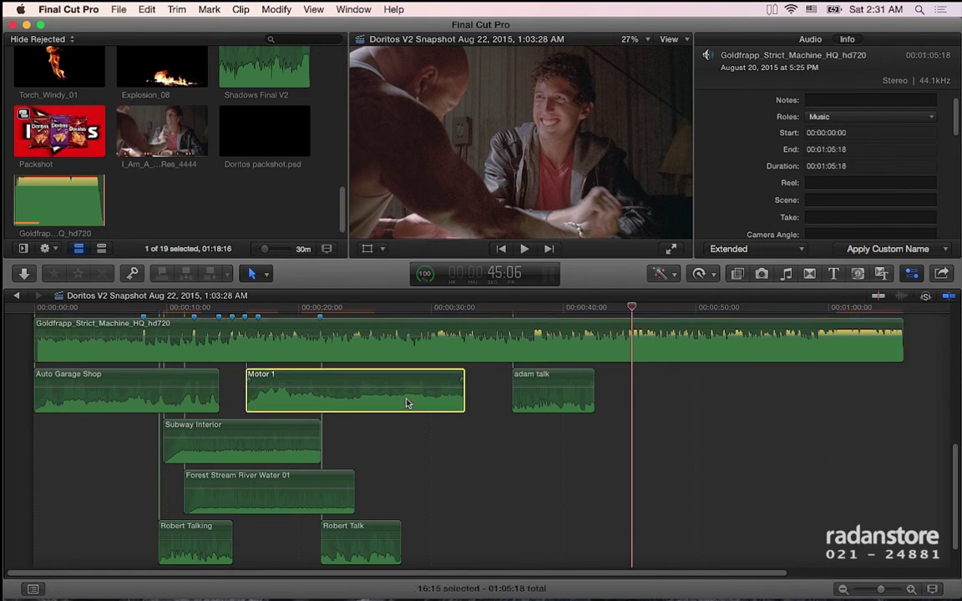
click(308, 451)
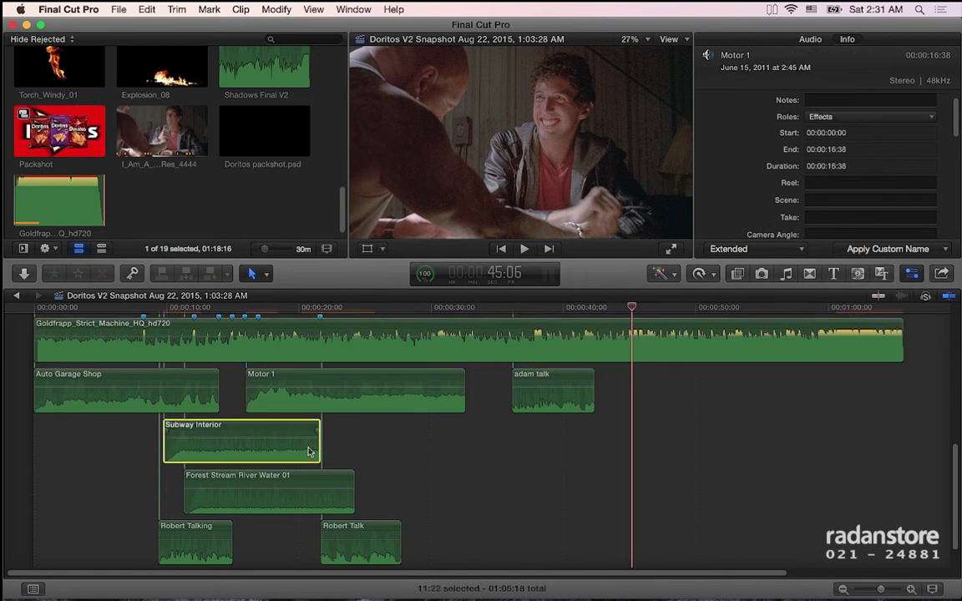
click(309, 495)
click(345, 530)
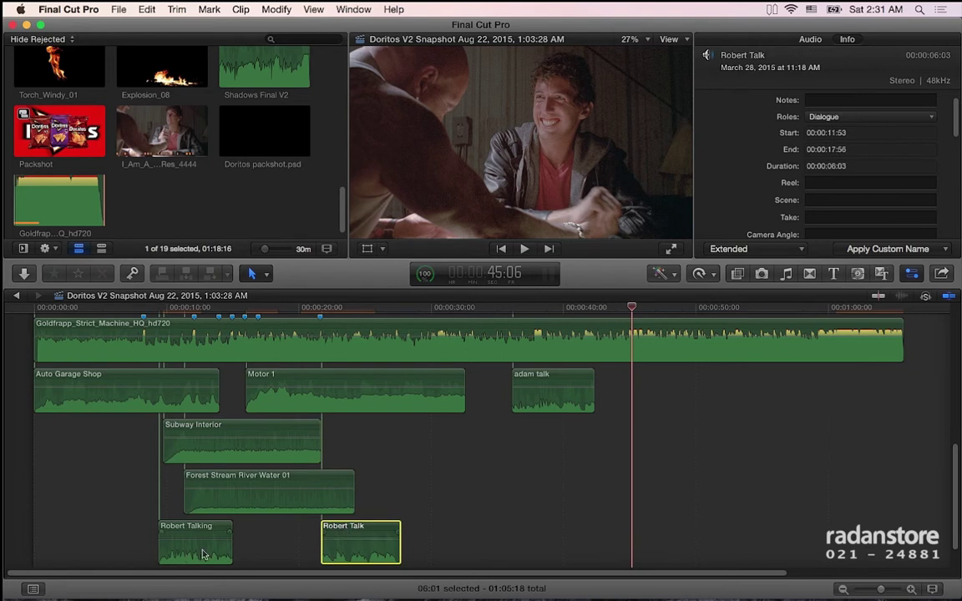
mouse_move(524, 387)
mouse_down()
mouse_move(433, 431)
mouse_move(383, 435)
mouse_up()
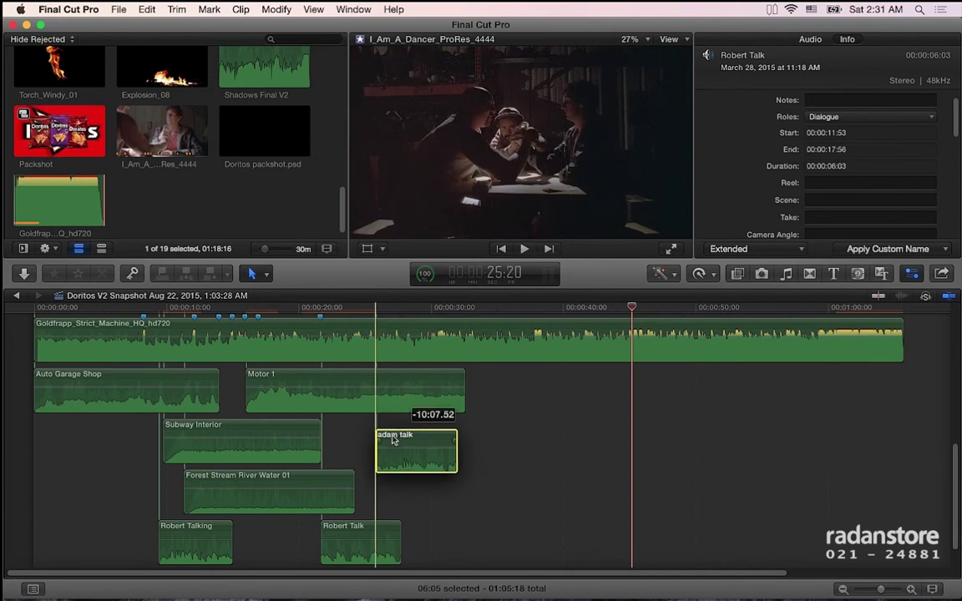
drag(383, 435, 429, 433)
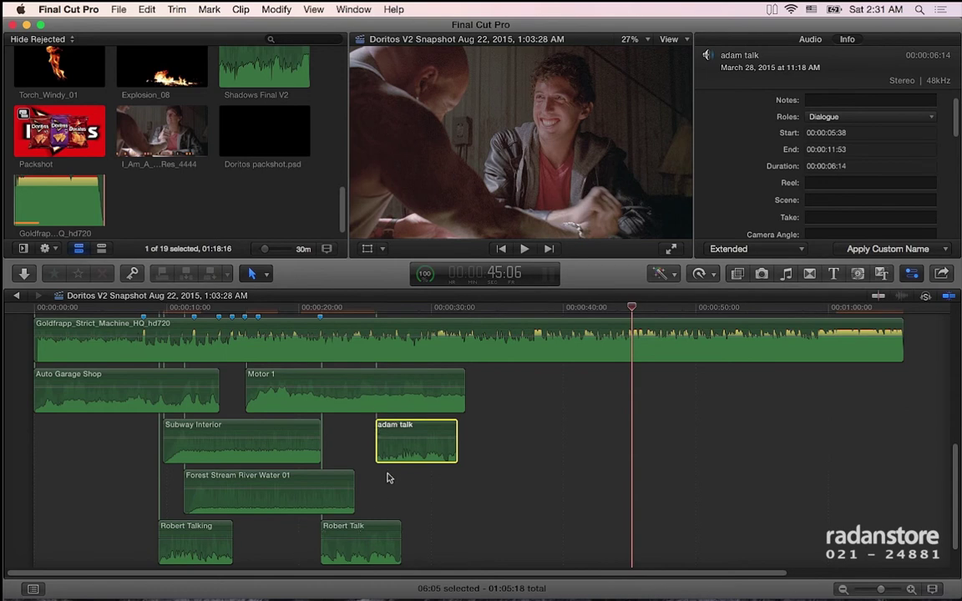
click(313, 9)
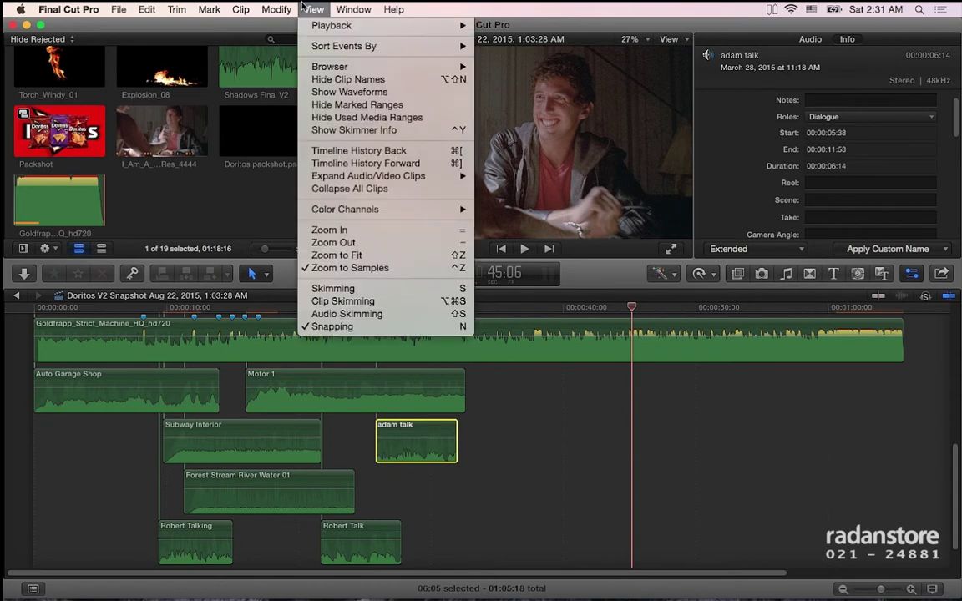
Step: Create a new Dialogues 2 audio role in the Role Editor and confirm it
mouse_move(282, 8)
click(297, 233)
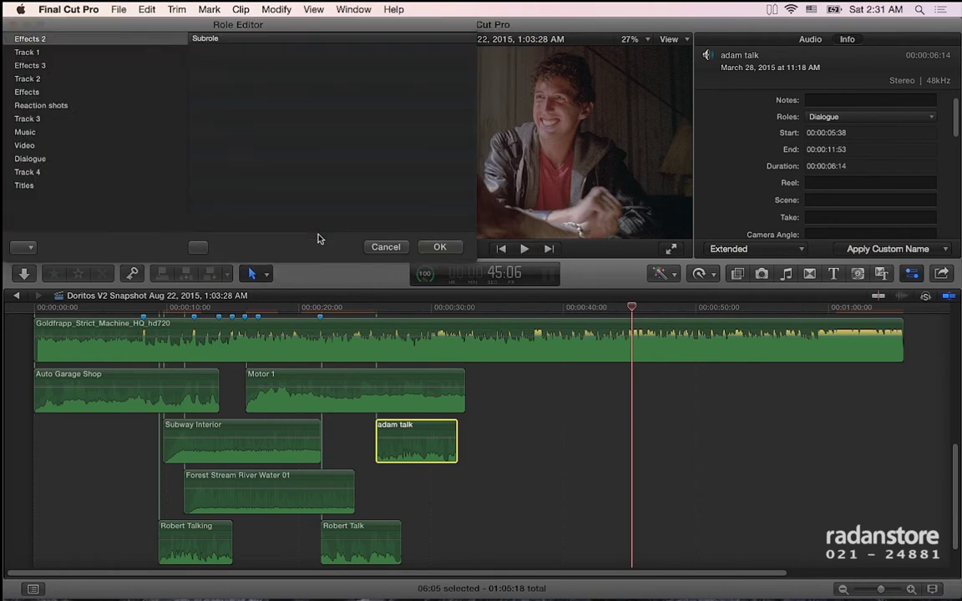
click(23, 247)
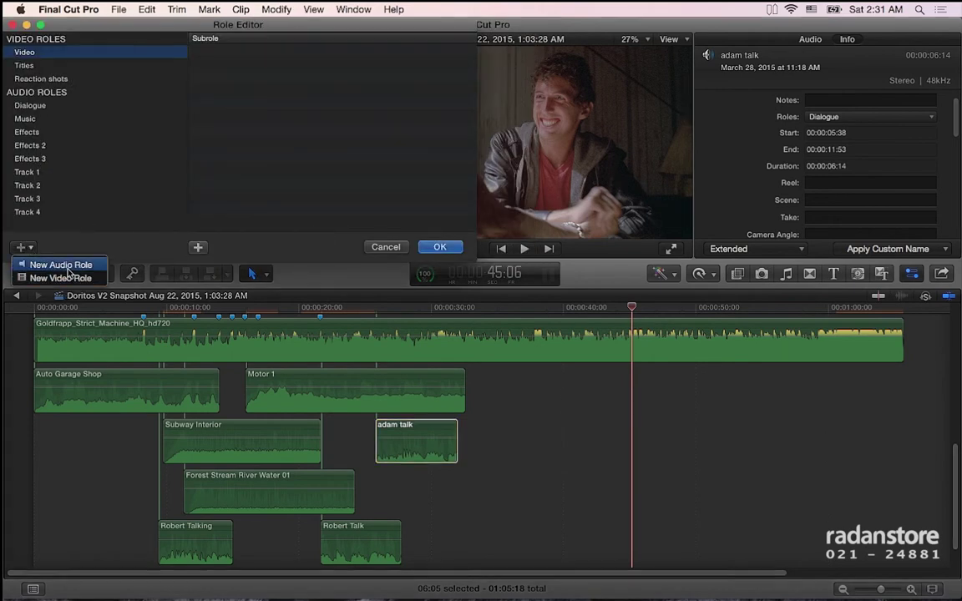
click(54, 250)
text(Dialogues 2)
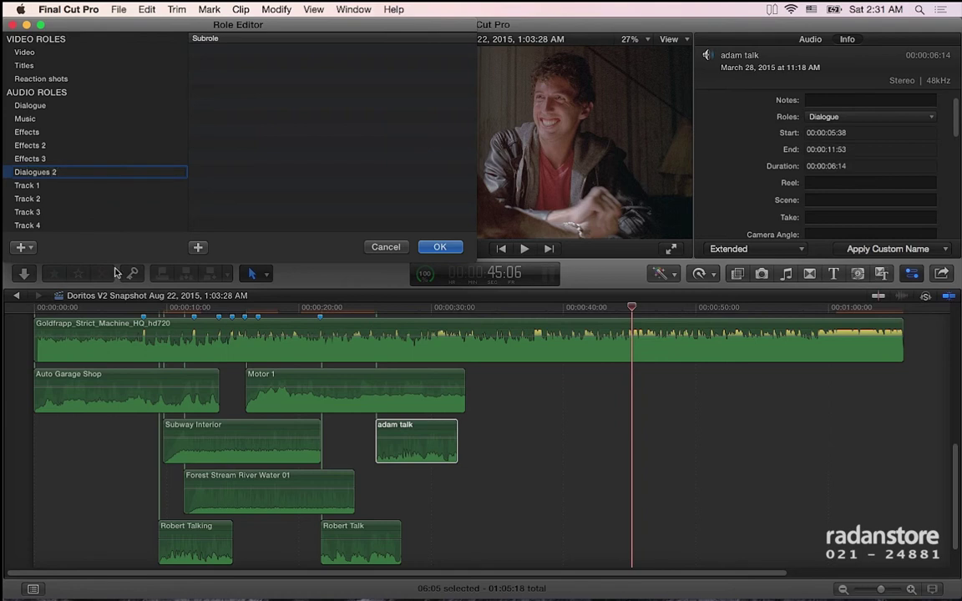
click(440, 247)
click(420, 436)
Step: Change adam talk's role from Dialogue to Dialogues 2 in the Info inspector
click(876, 118)
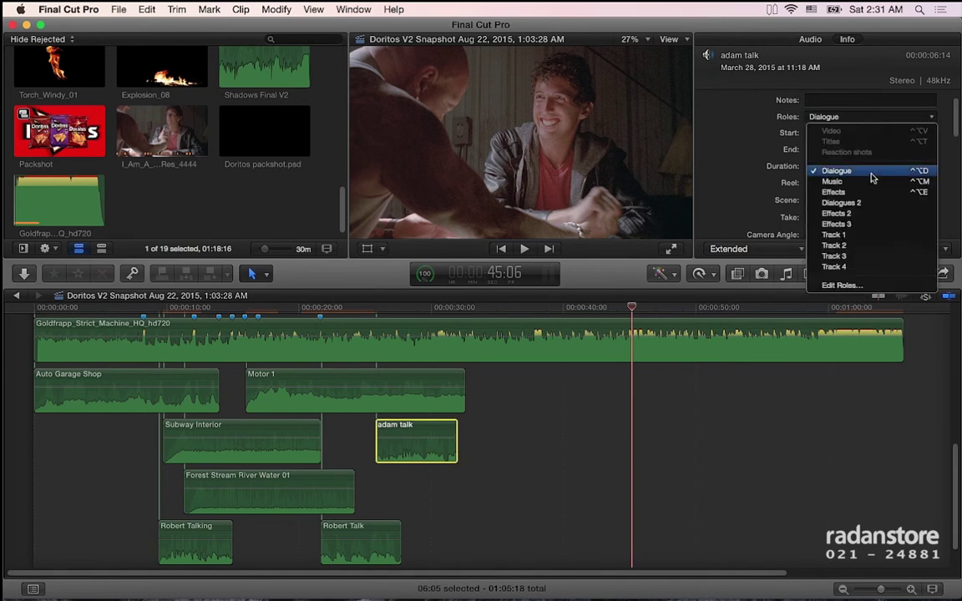
click(875, 209)
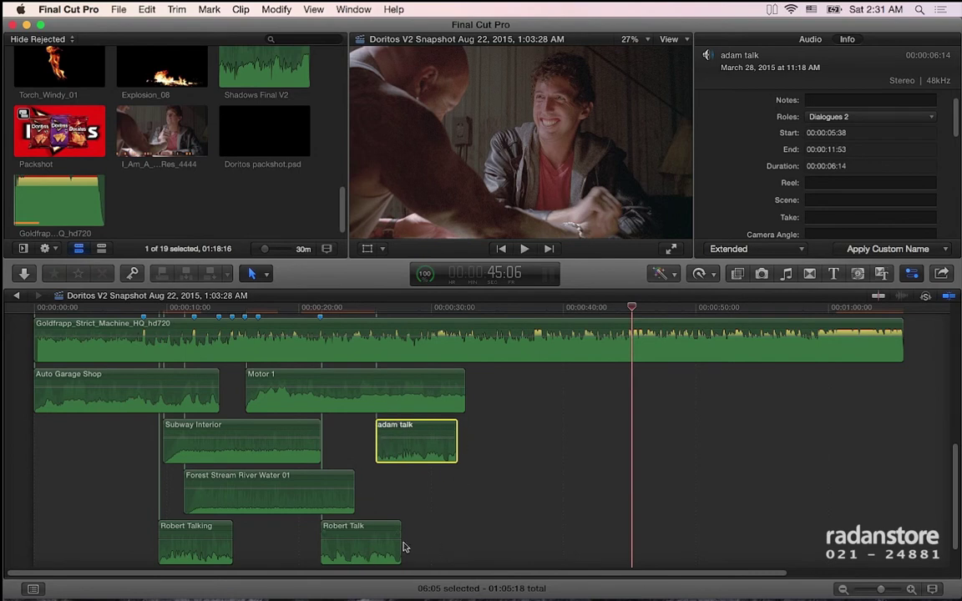
mouse_move(385, 559)
click(413, 224)
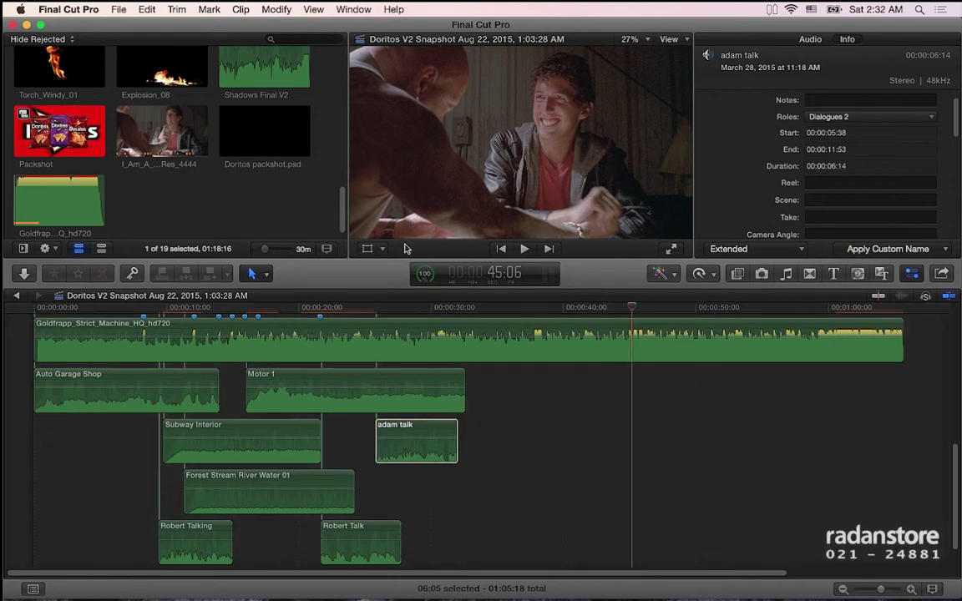
click(388, 327)
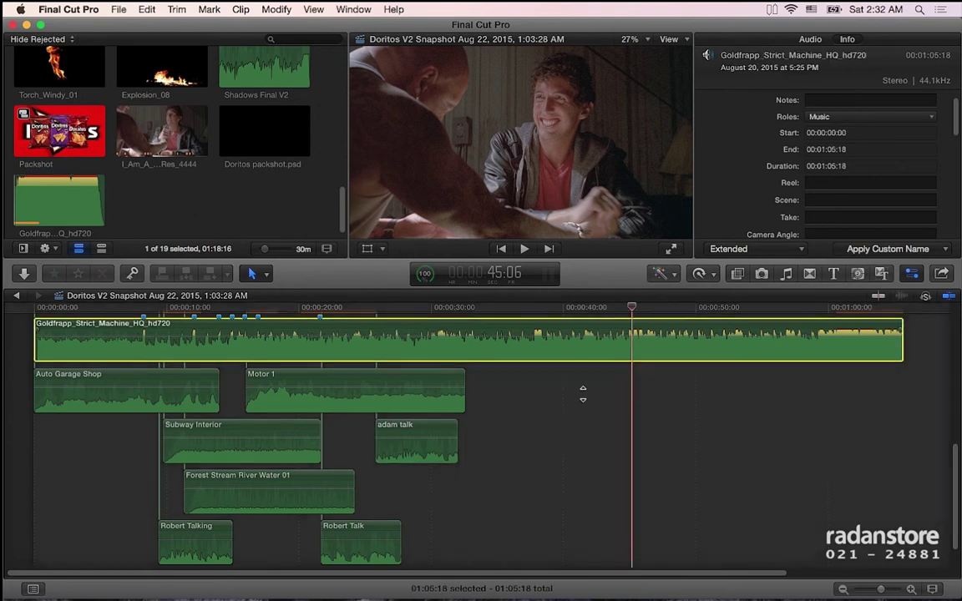
drag(603, 397, 192, 385)
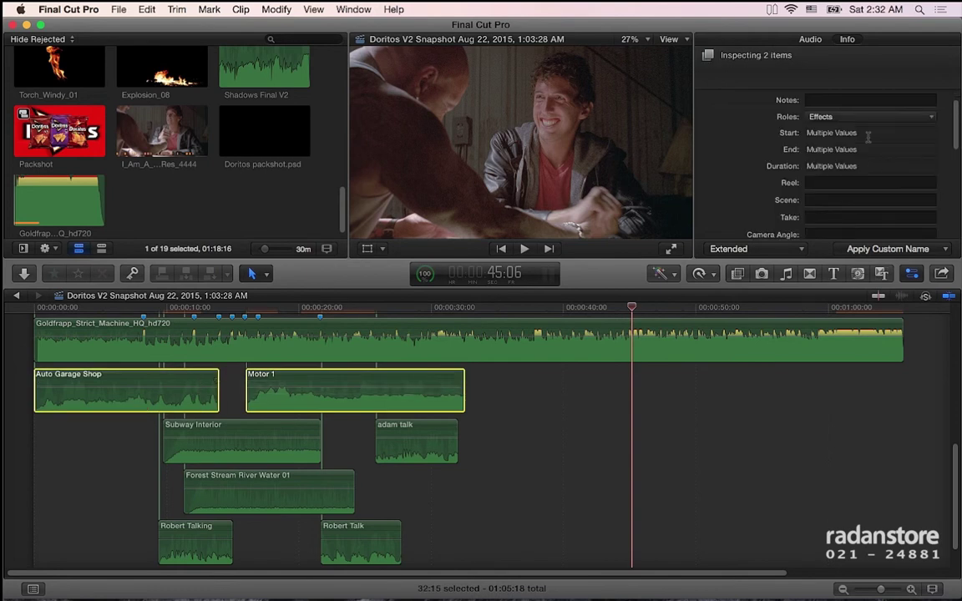
click(863, 131)
click(873, 119)
click(870, 206)
click(870, 118)
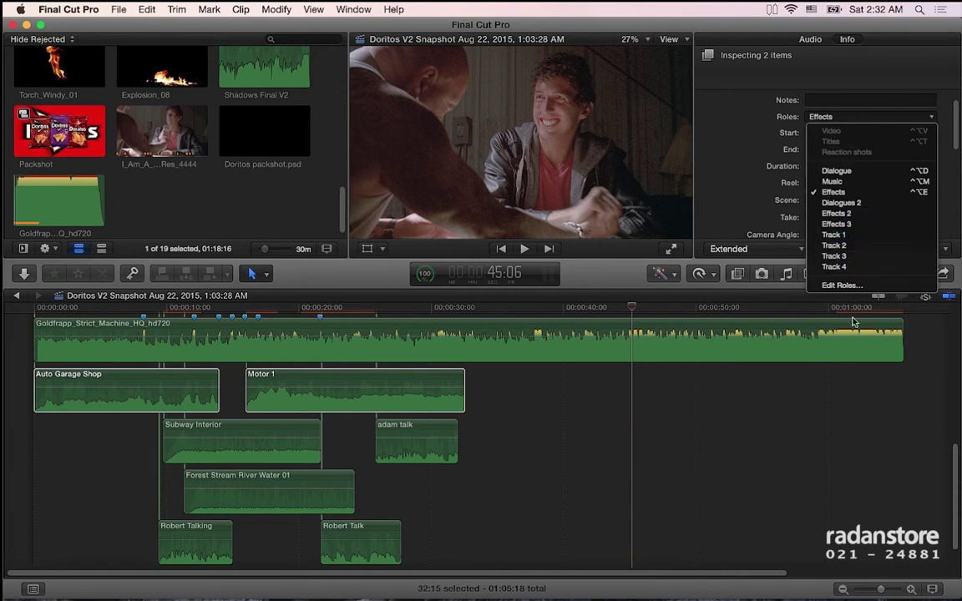
click(564, 464)
click(503, 466)
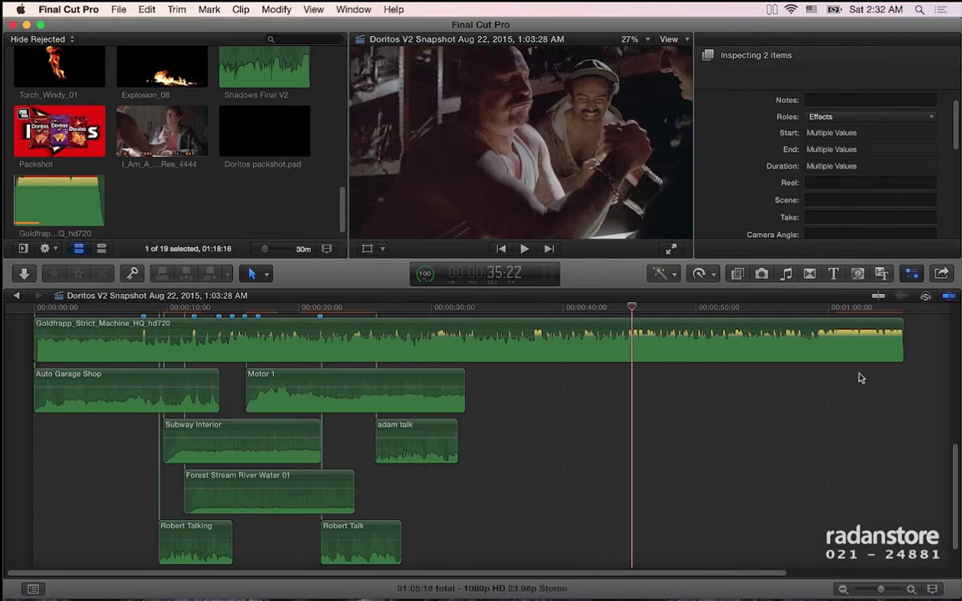
click(508, 443)
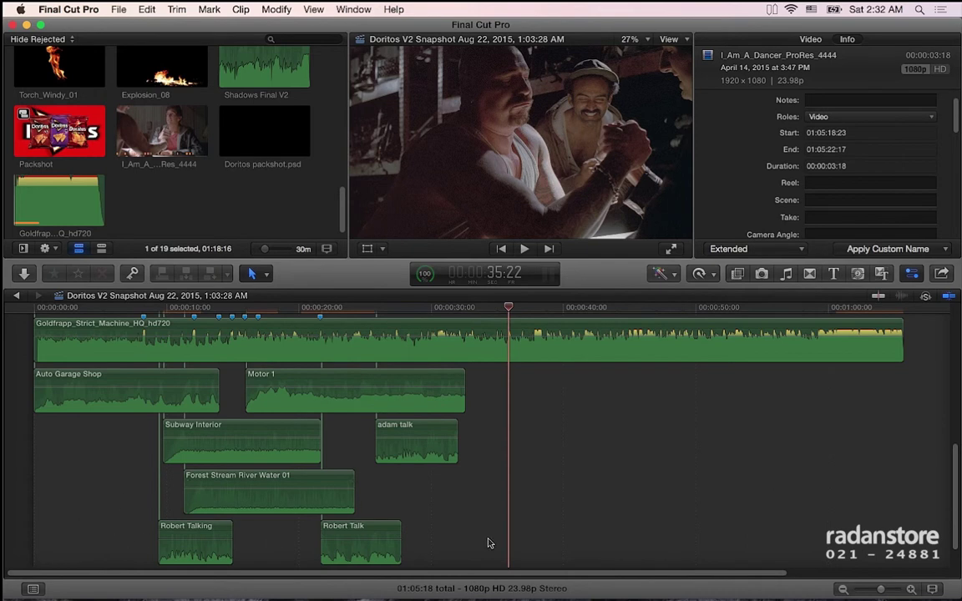
Step: Open the Master File share settings and set the format to Audio Only (AAC)
click(943, 274)
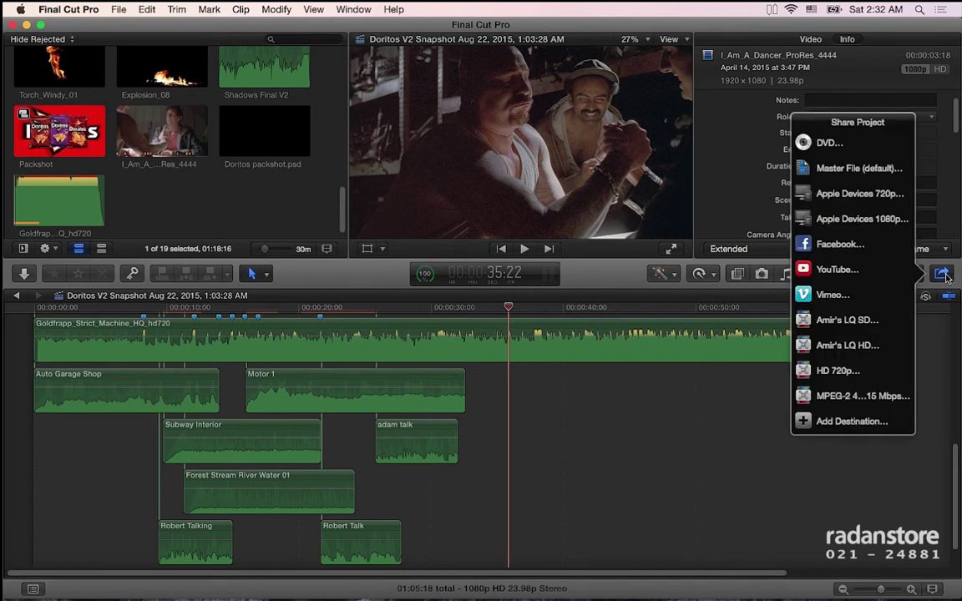
click(654, 358)
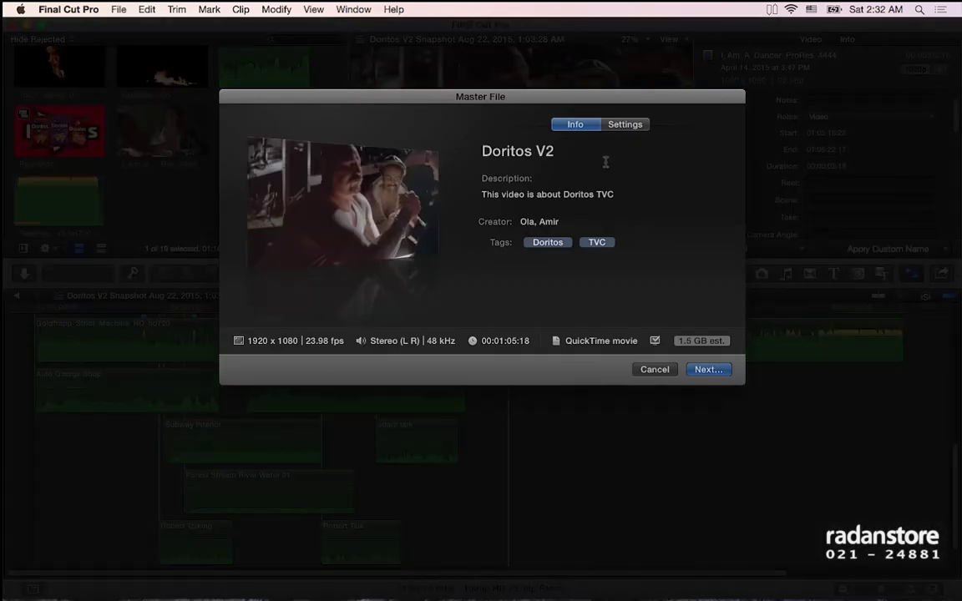
click(635, 125)
click(622, 181)
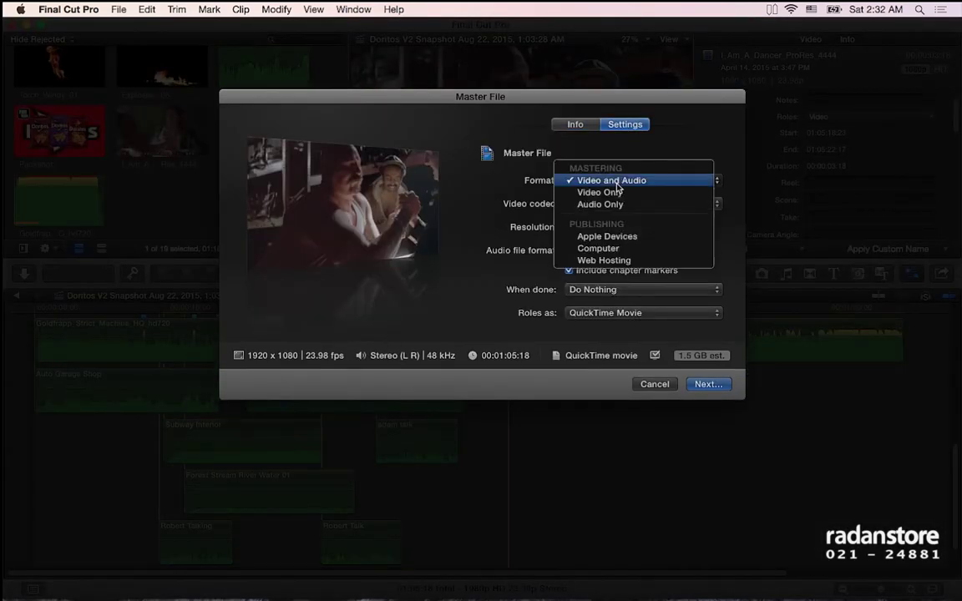
click(618, 205)
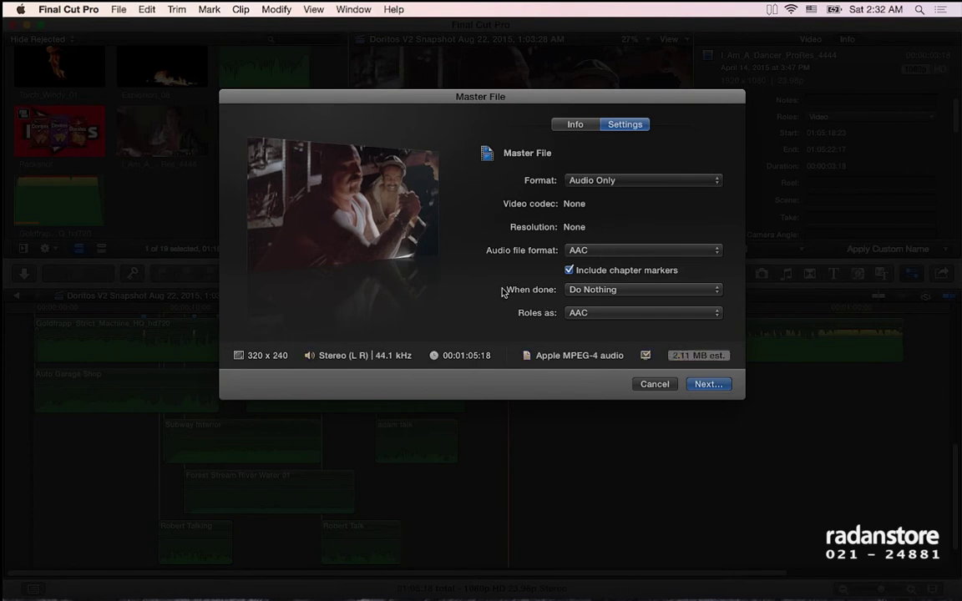
drag(461, 89, 418, 78)
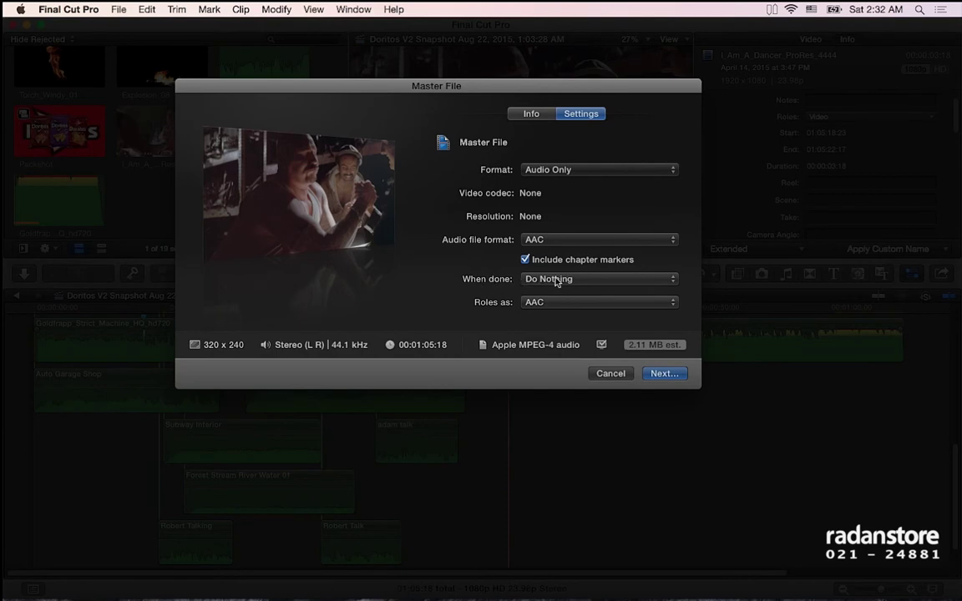
Step: Set Roles as to Audio Only as Separate Files, producing six AIFF stems
click(565, 303)
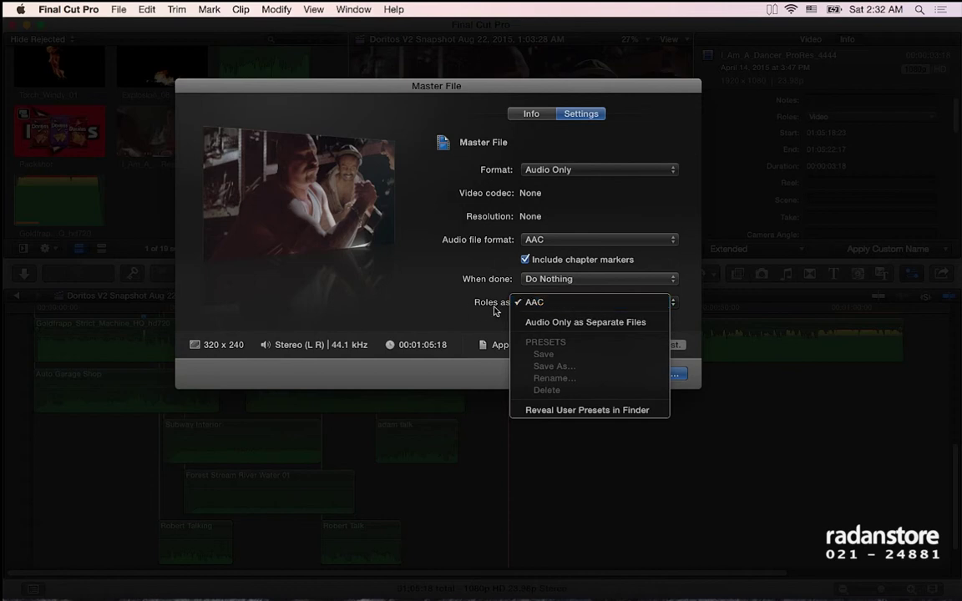
click(608, 327)
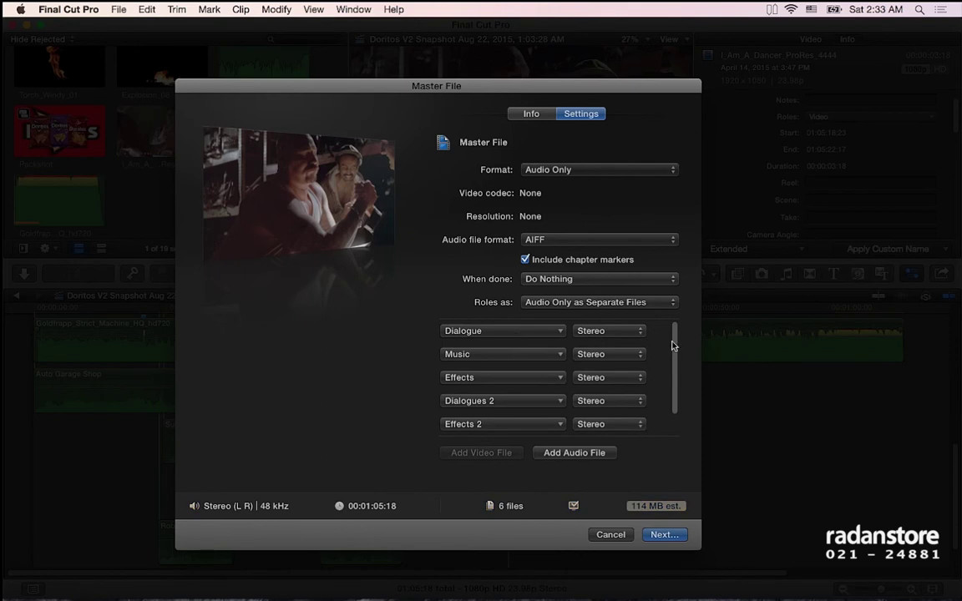
Step: Inspect the Dialogue role's channel options, leaving it stereo
drag(677, 345, 673, 328)
mouse_move(481, 352)
scroll(481, 351, down, 1)
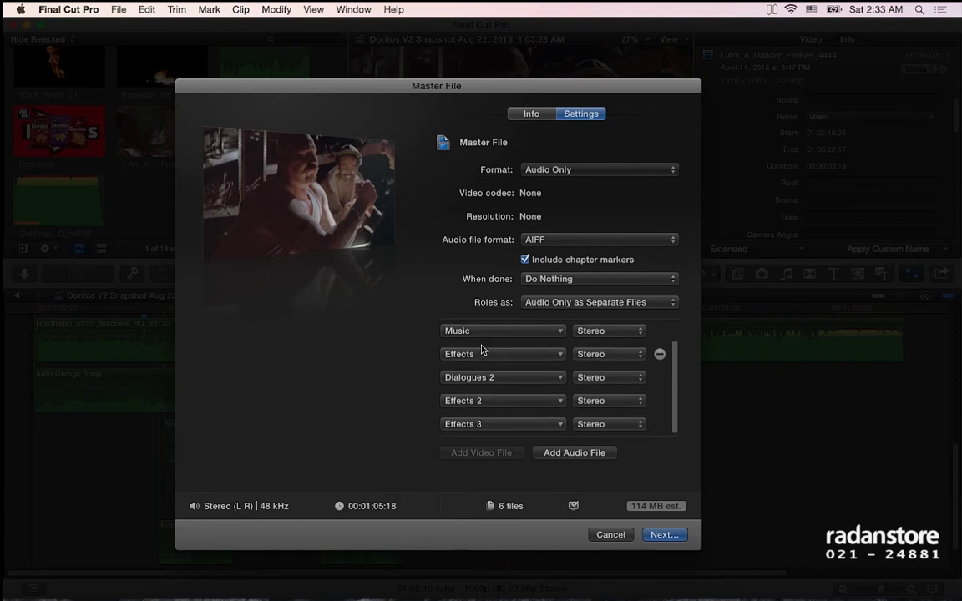
scroll(507, 408, up, 1)
click(595, 331)
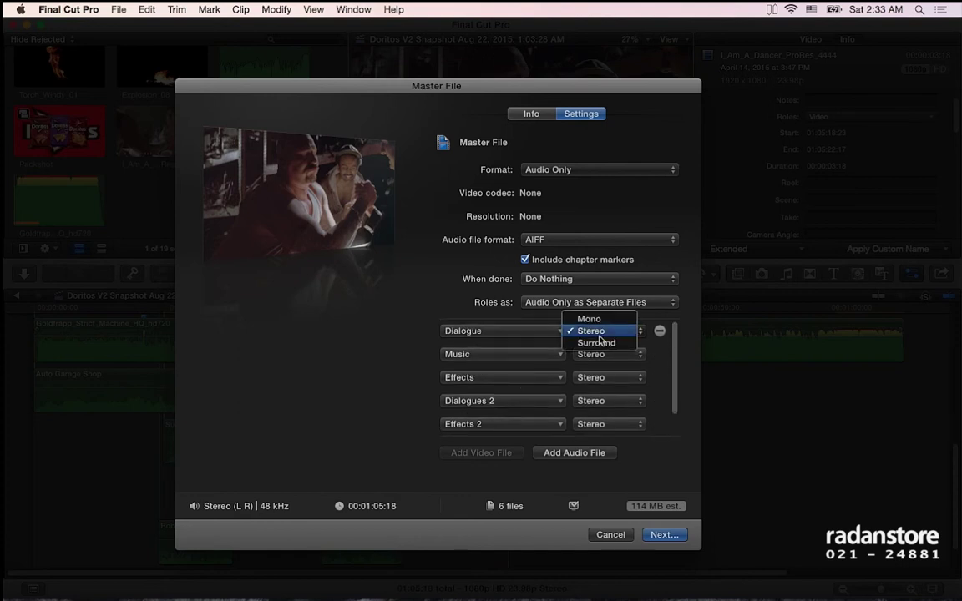
click(675, 349)
scroll(677, 375, down, 1)
scroll(668, 343, up, 1)
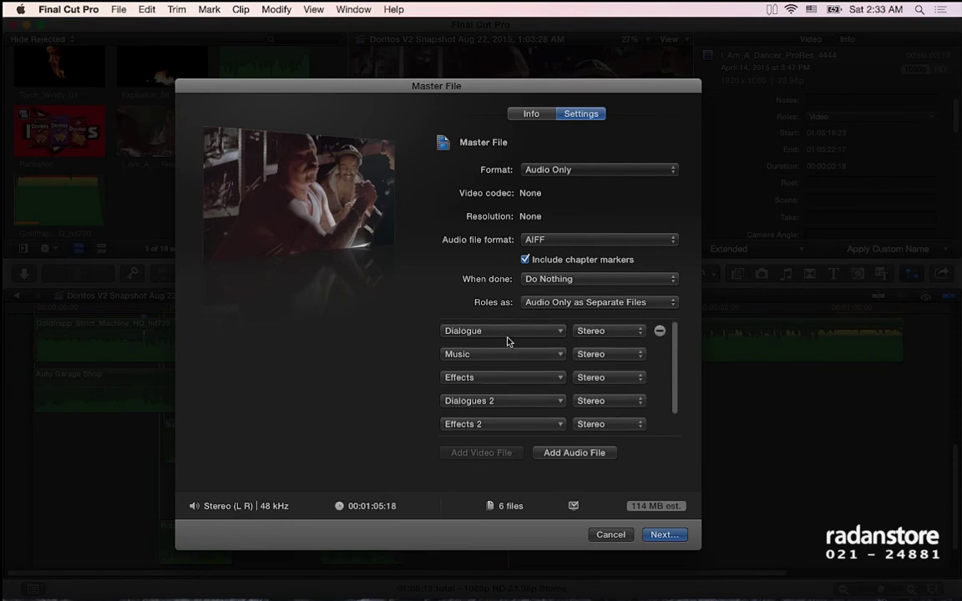
click(622, 332)
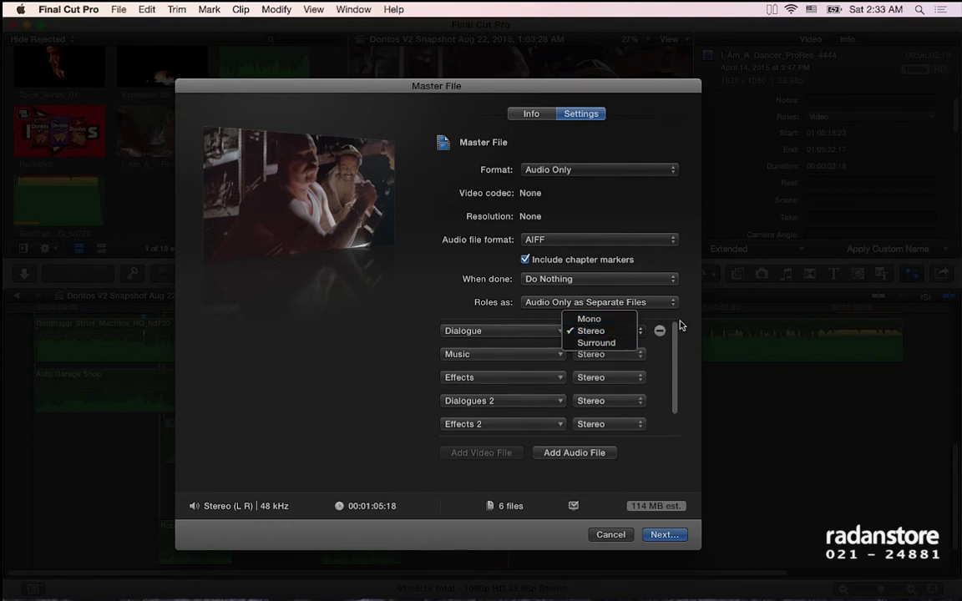
click(619, 332)
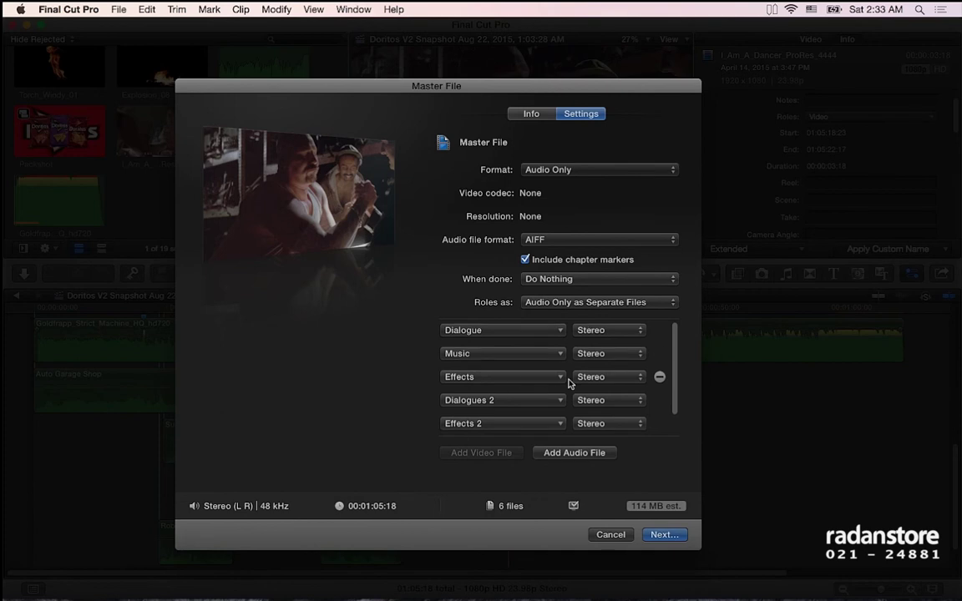
Step: Set the Dialogue and Dialogues 2 stems' channels to mono
click(610, 332)
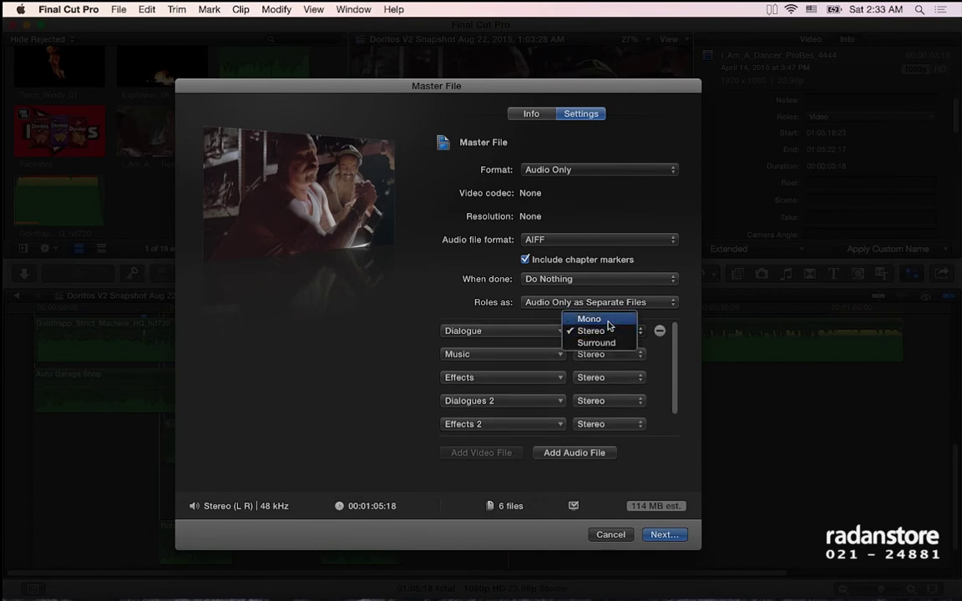
click(590, 319)
click(608, 402)
click(613, 390)
drag(673, 365, 676, 390)
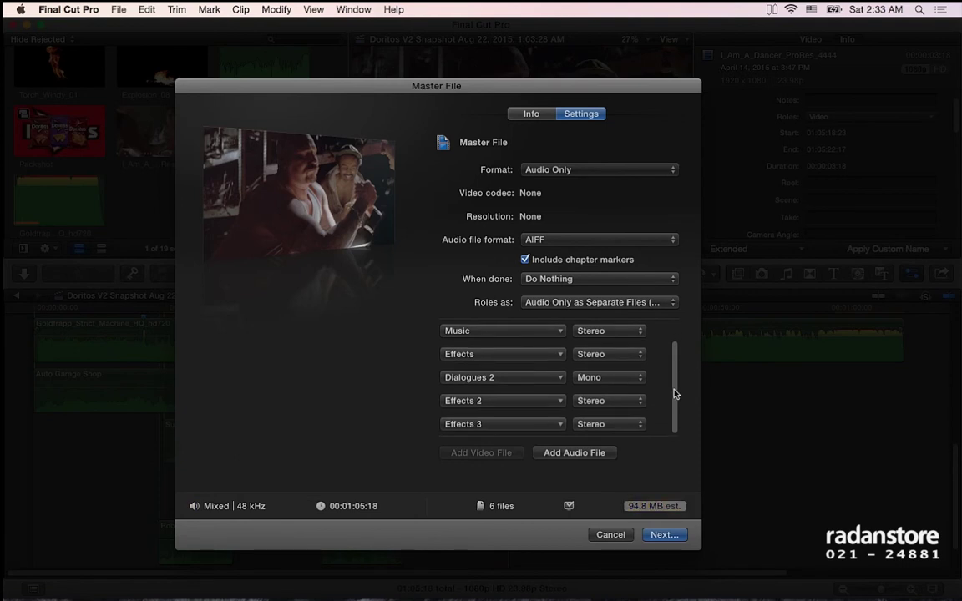
drag(677, 394, 676, 359)
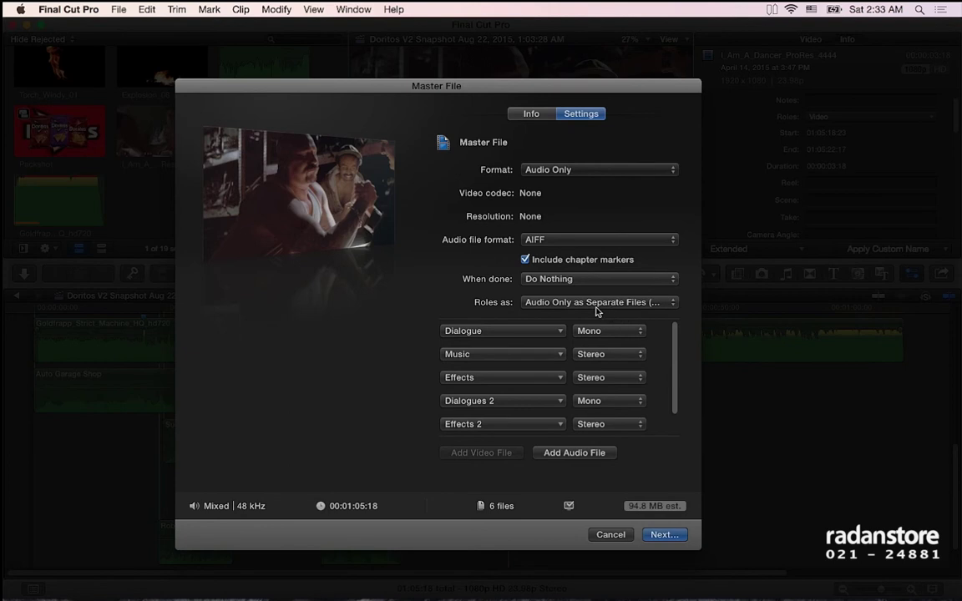
Step: Turn off chapter markers and switch the audio file format to WAV with the WAV roles preset
click(536, 262)
click(588, 242)
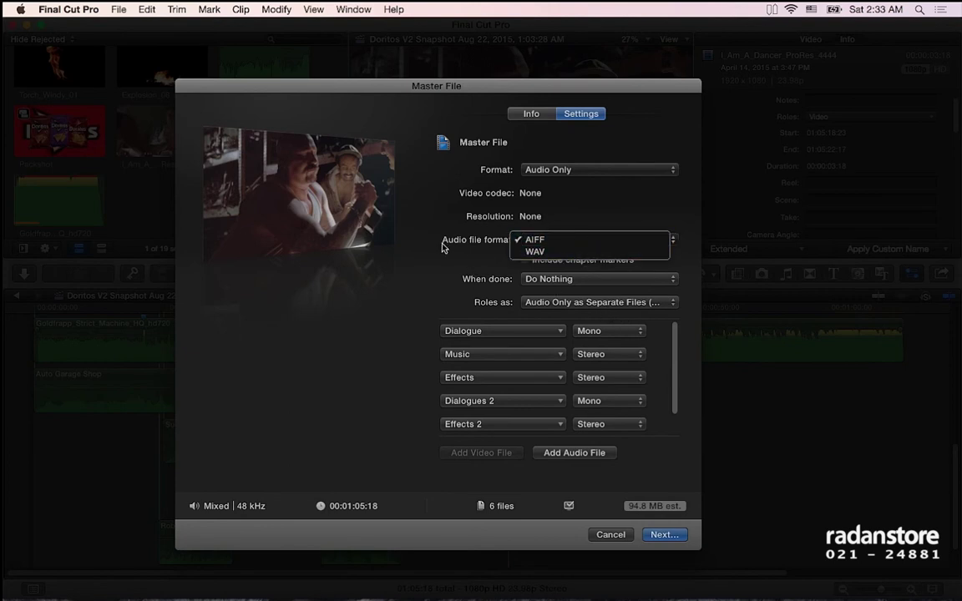
click(550, 253)
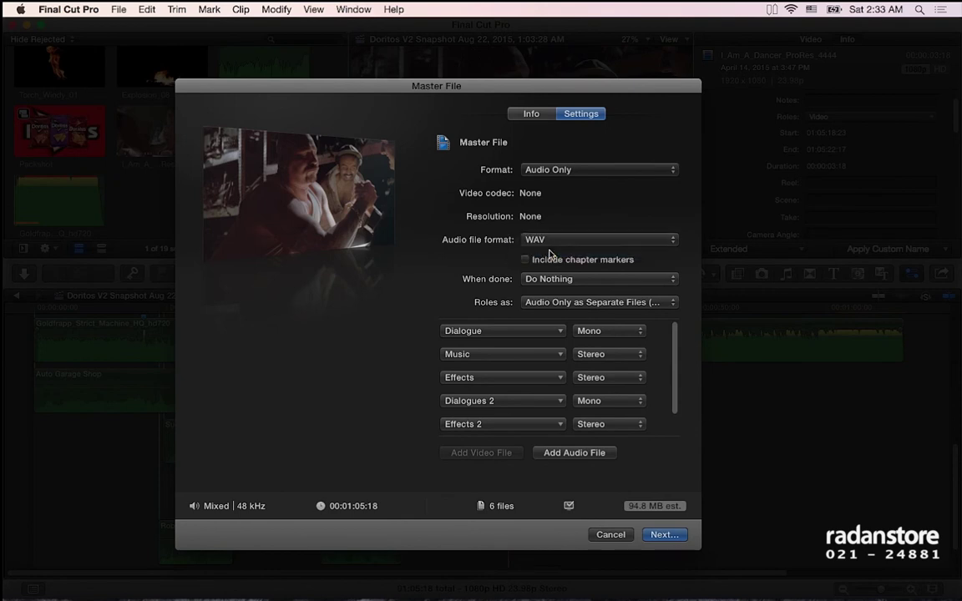
click(571, 306)
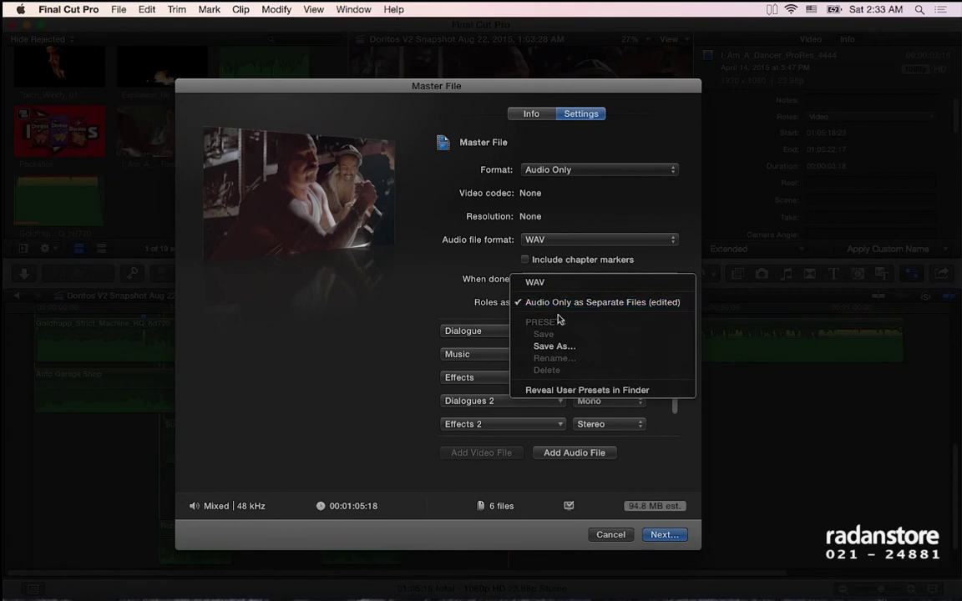
click(532, 285)
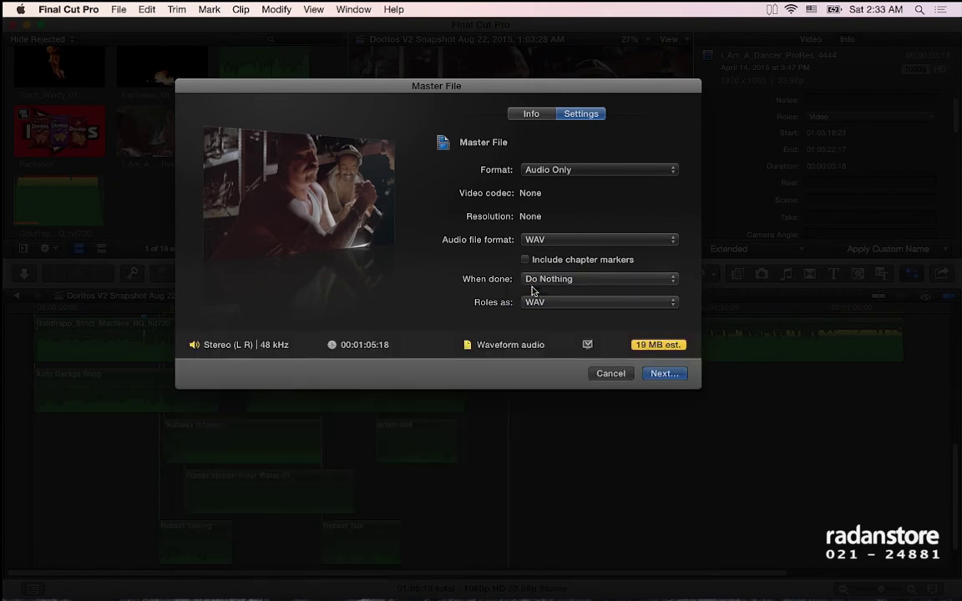
Step: Reselect Audio Only as Separate Files for roles, keeping WAV as the format
click(572, 240)
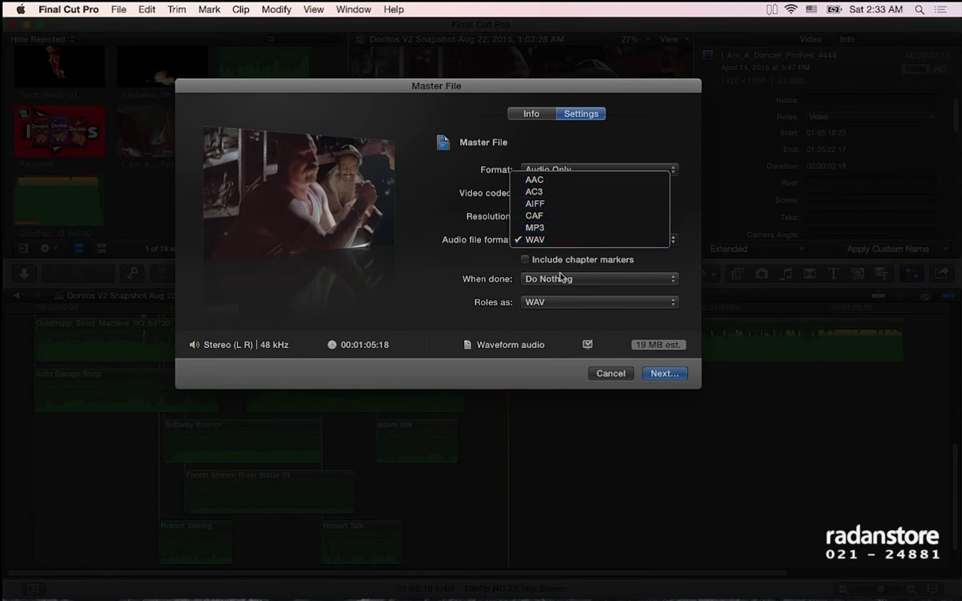
click(561, 303)
click(559, 304)
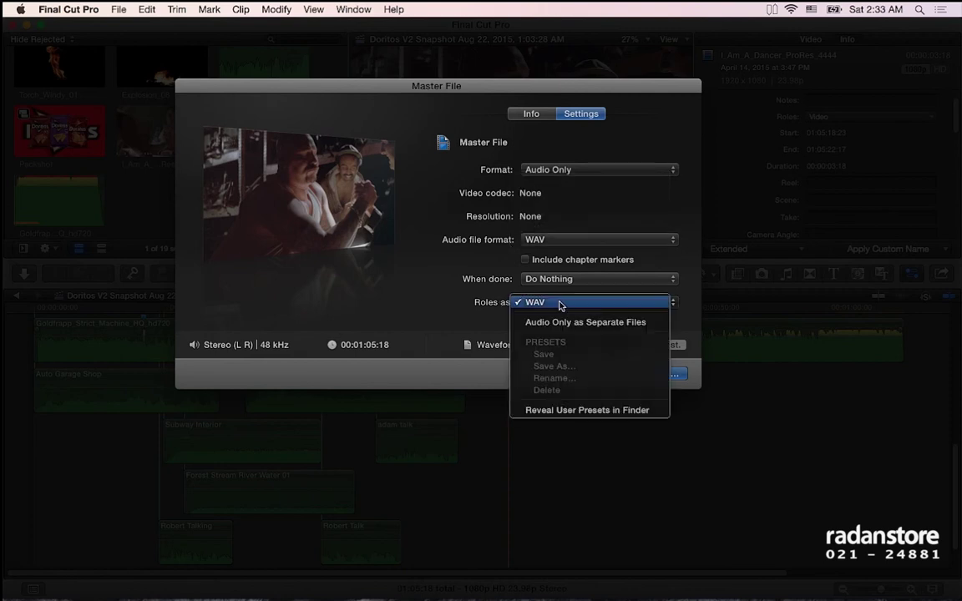
click(552, 323)
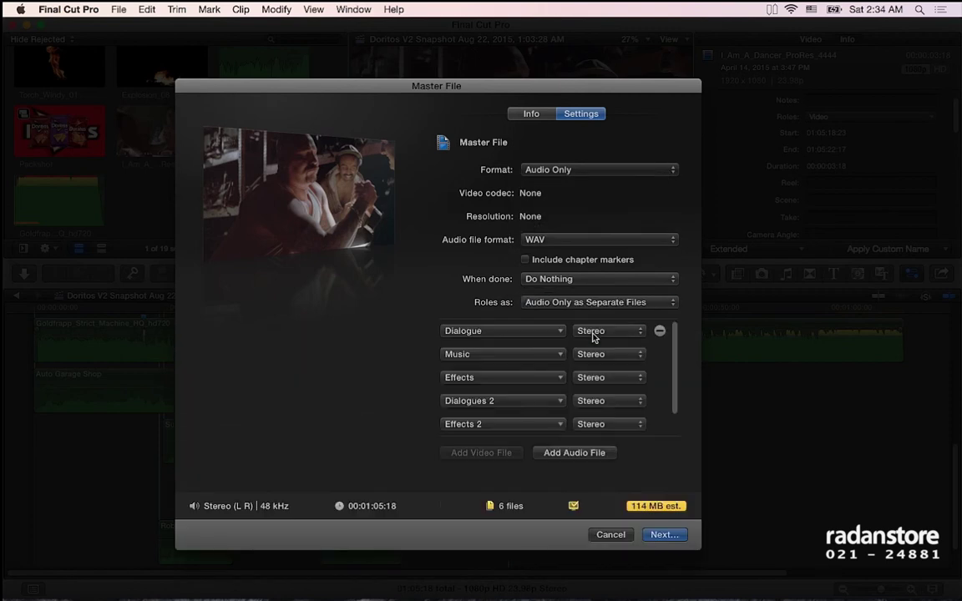
click(570, 239)
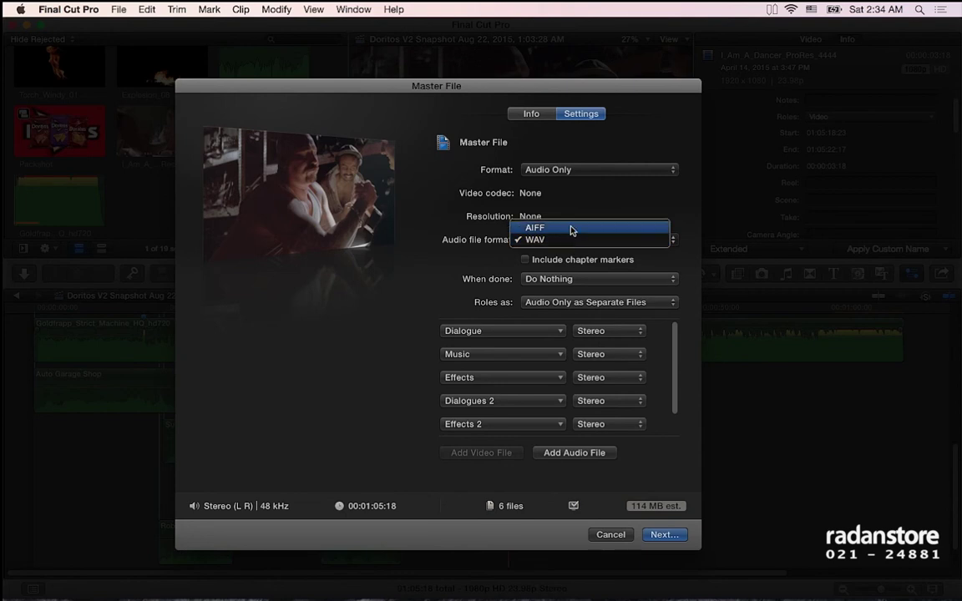
click(472, 280)
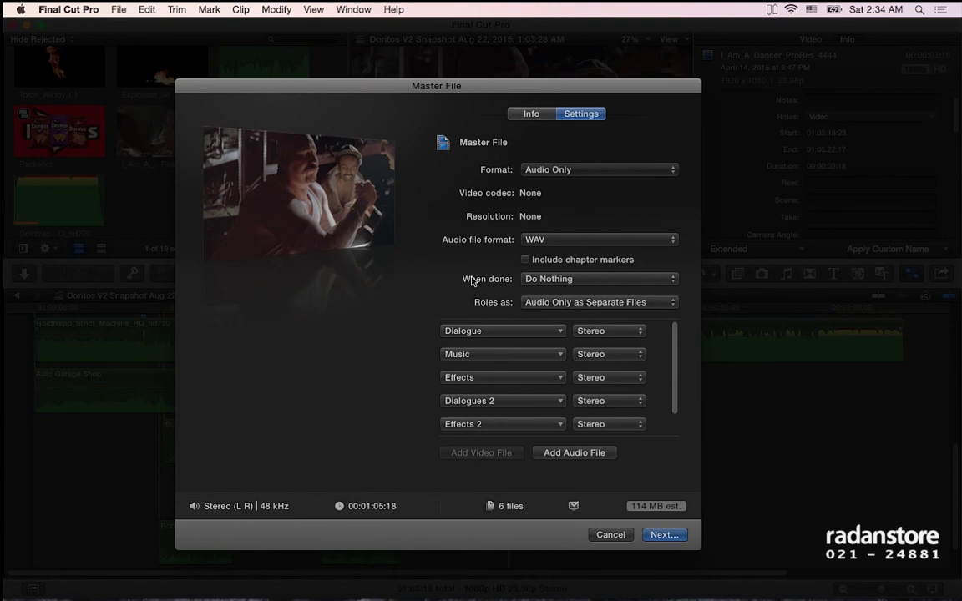
Step: Save the stems into a new Audio Exports folder in Sample footage and start exporting
click(664, 536)
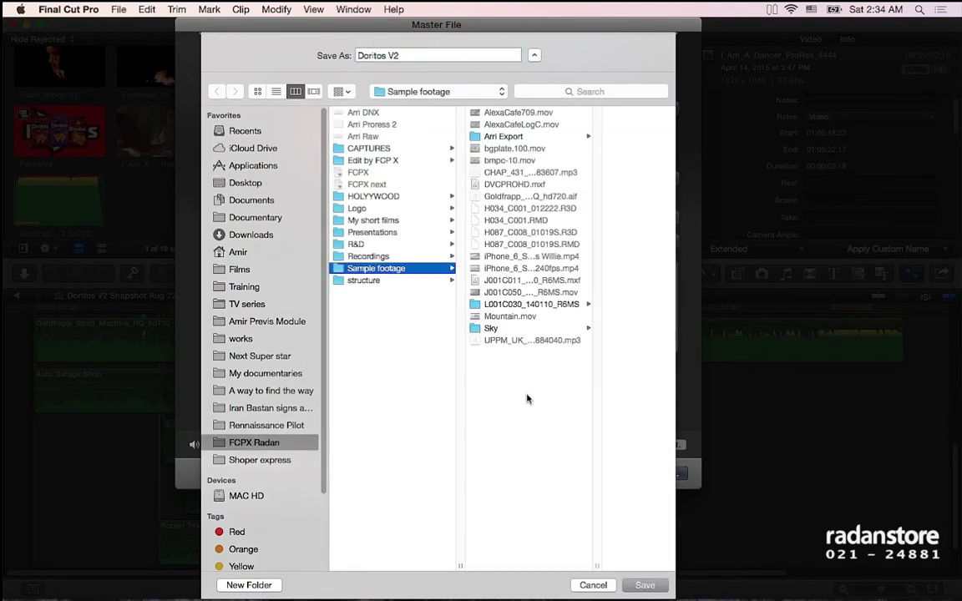
click(276, 585)
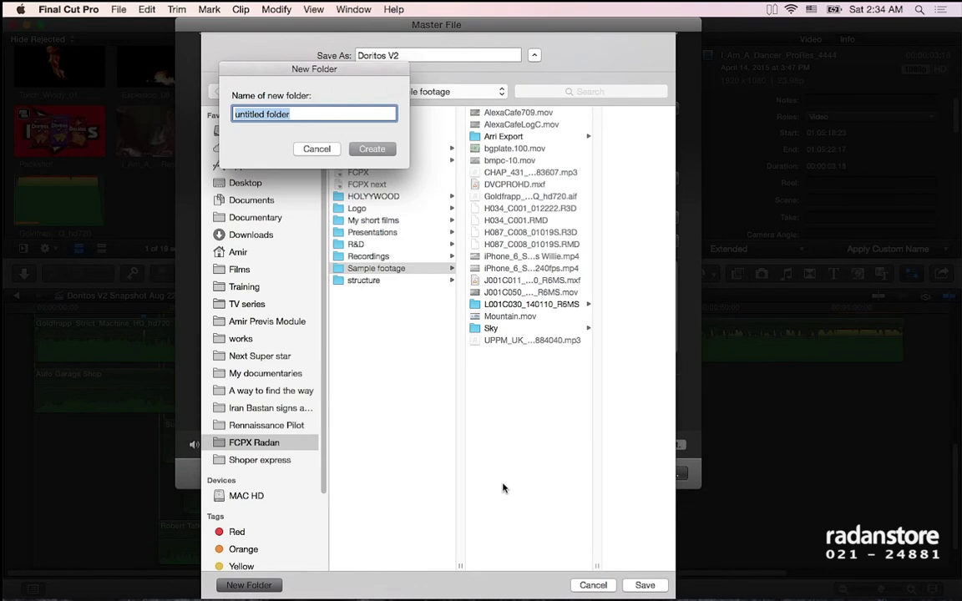
text(Audio Exports)
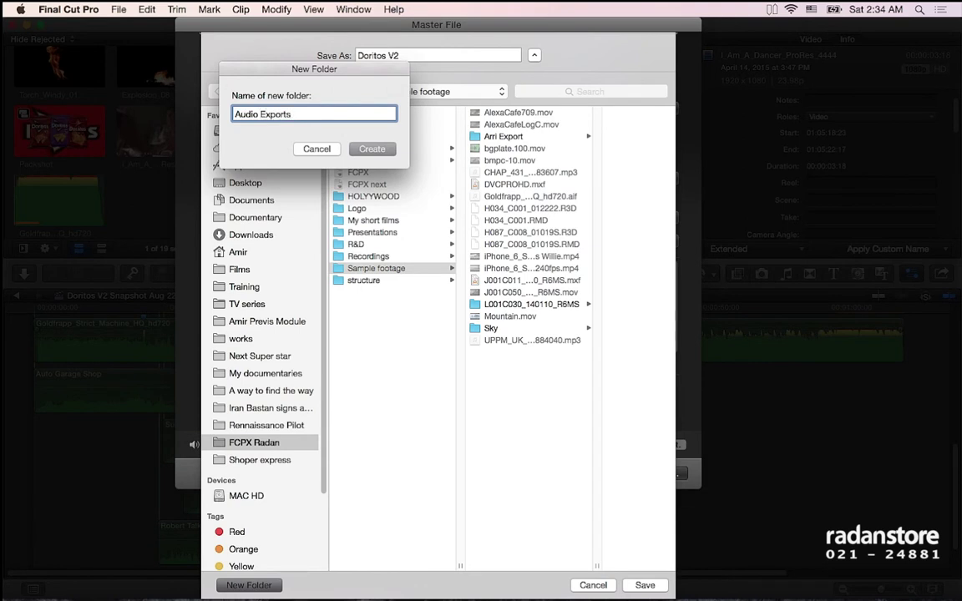
key(Return)
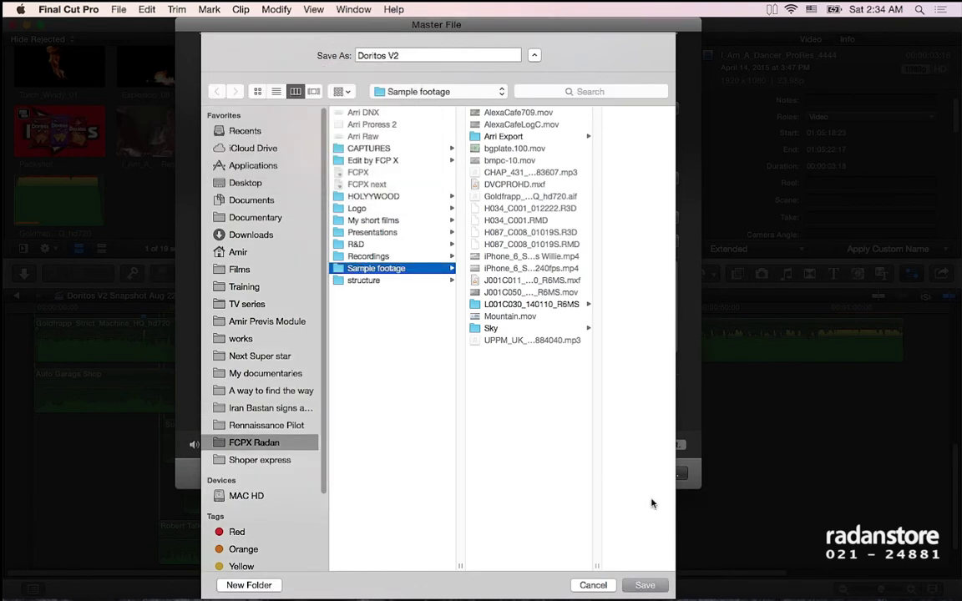
click(645, 584)
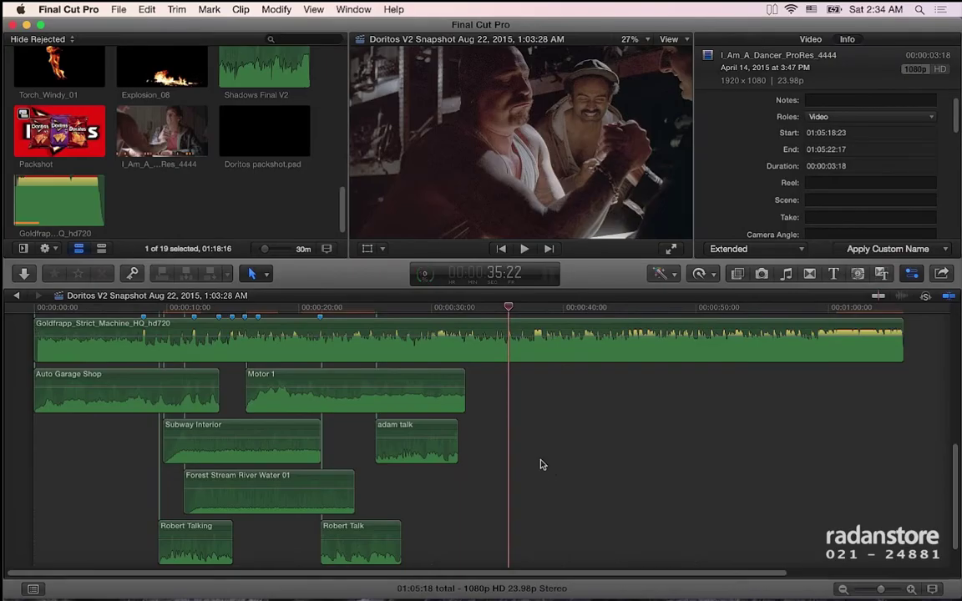
Step: Check the Sharing task's progress in Background Tasks, then switch to Finder
click(425, 275)
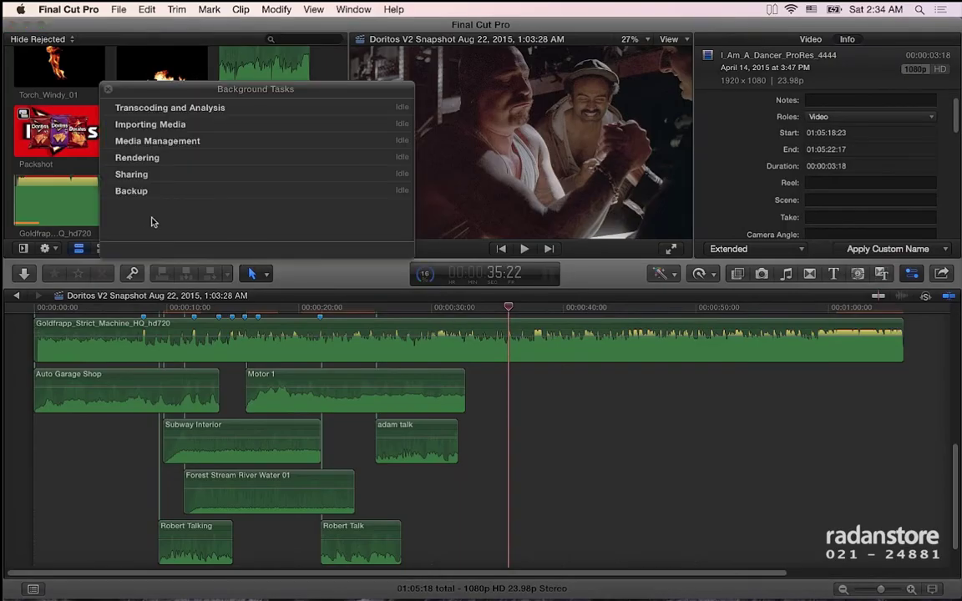
click(107, 175)
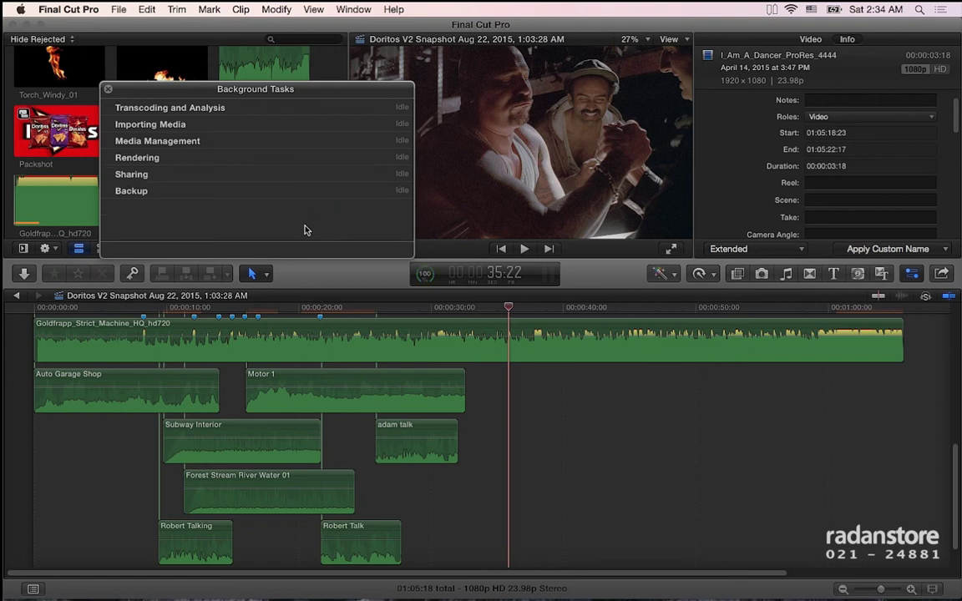
key(super+Tab)
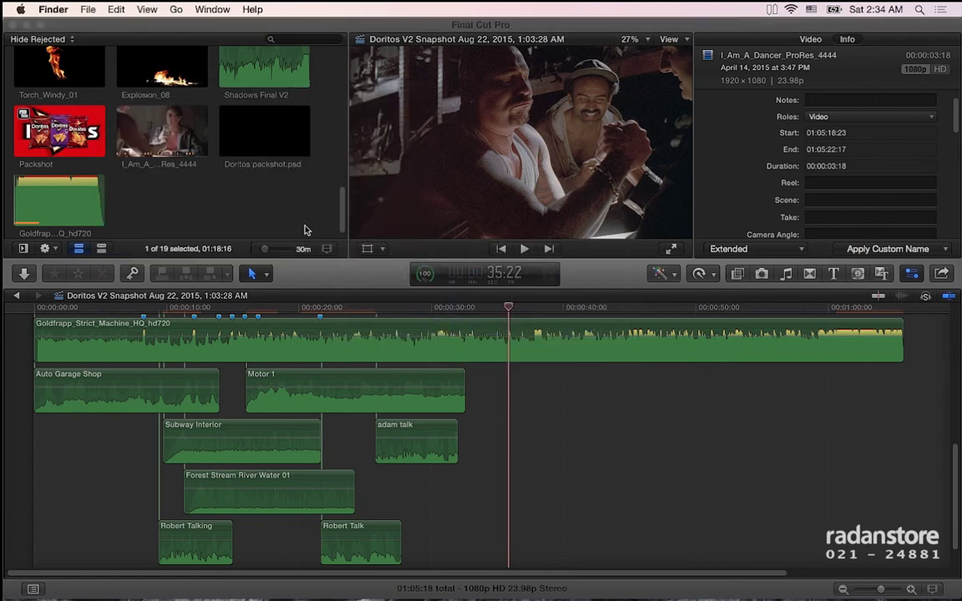
Step: Open FCPX Radan > Sample footage > Audio Exports in a new, widened Finder window
key(super+n)
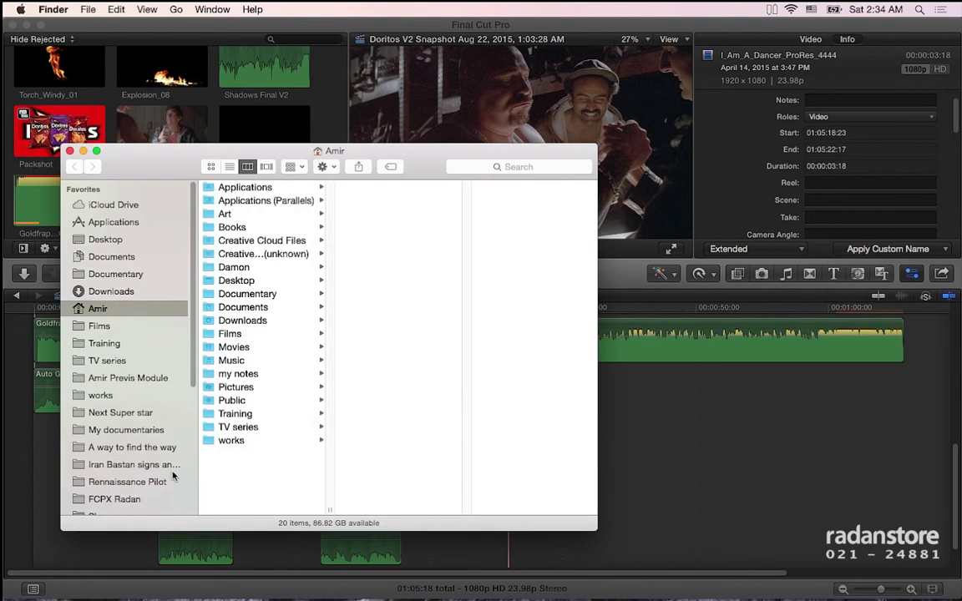
click(137, 500)
click(273, 361)
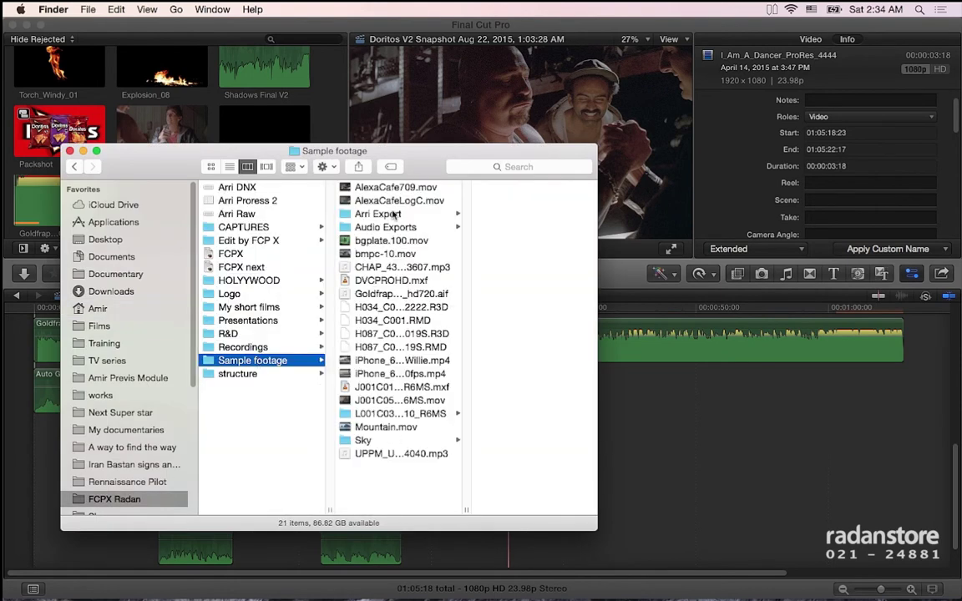
click(405, 228)
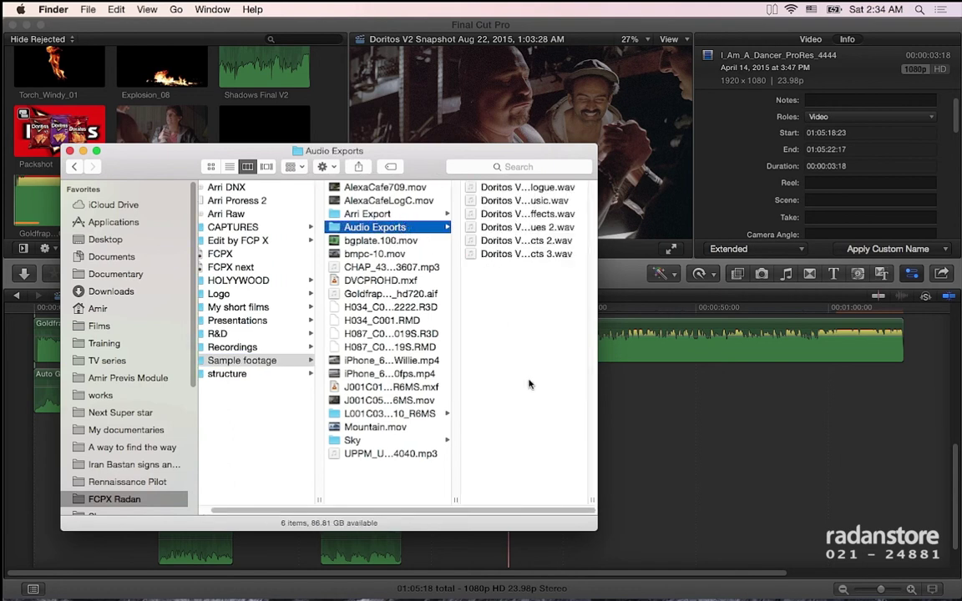
drag(588, 503, 715, 499)
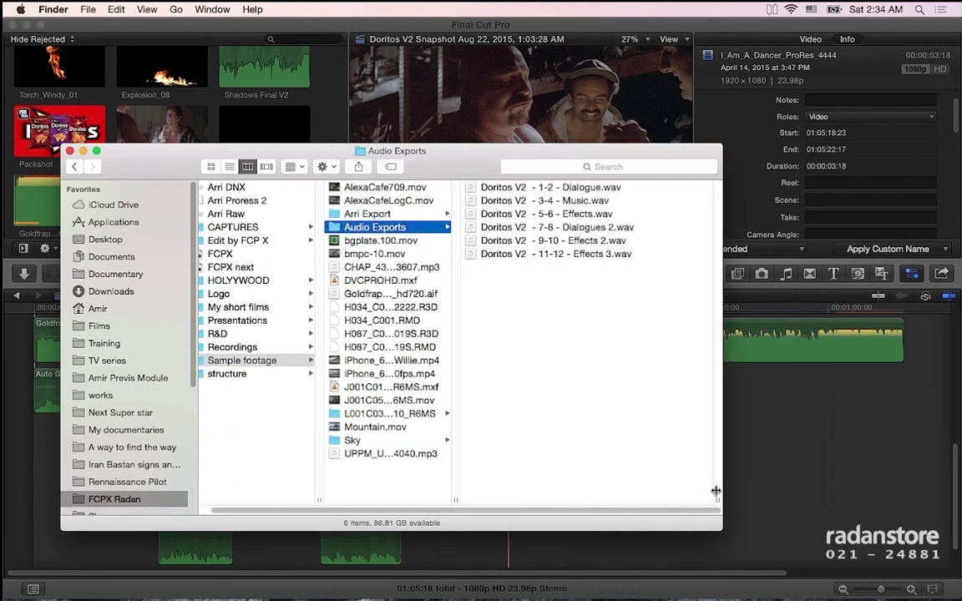
drag(342, 167, 369, 192)
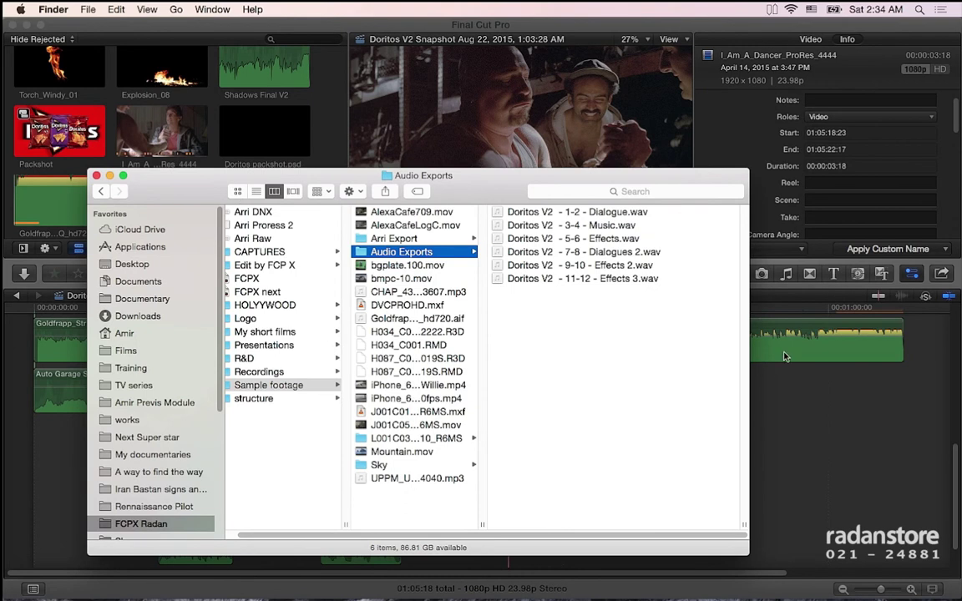
mouse_move(491, 193)
mouse_down()
mouse_move(500, 243)
mouse_move(485, 208)
mouse_up()
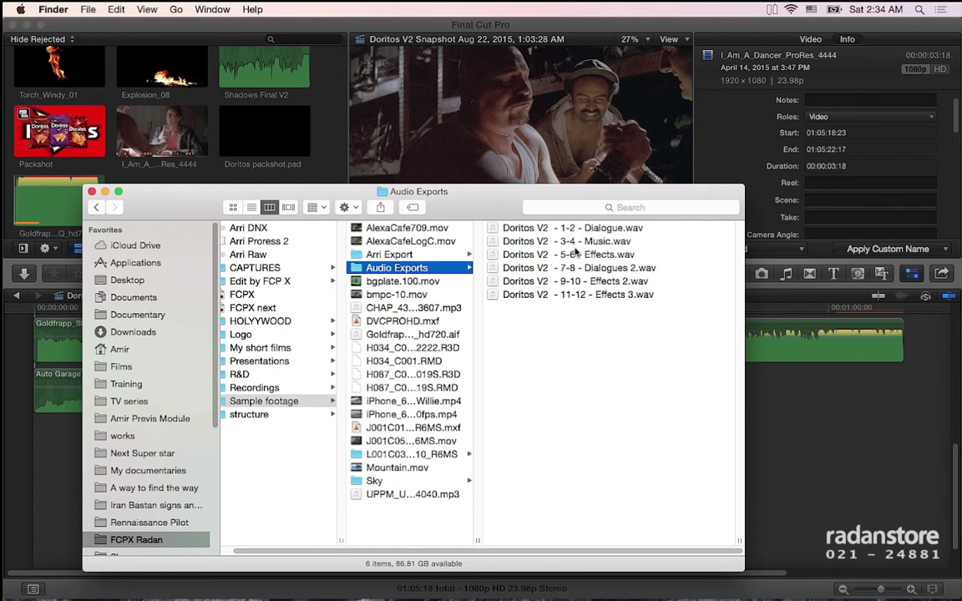
Step: Preview the Dialogue and Music WAV stems, then return to Final Cut Pro
click(578, 229)
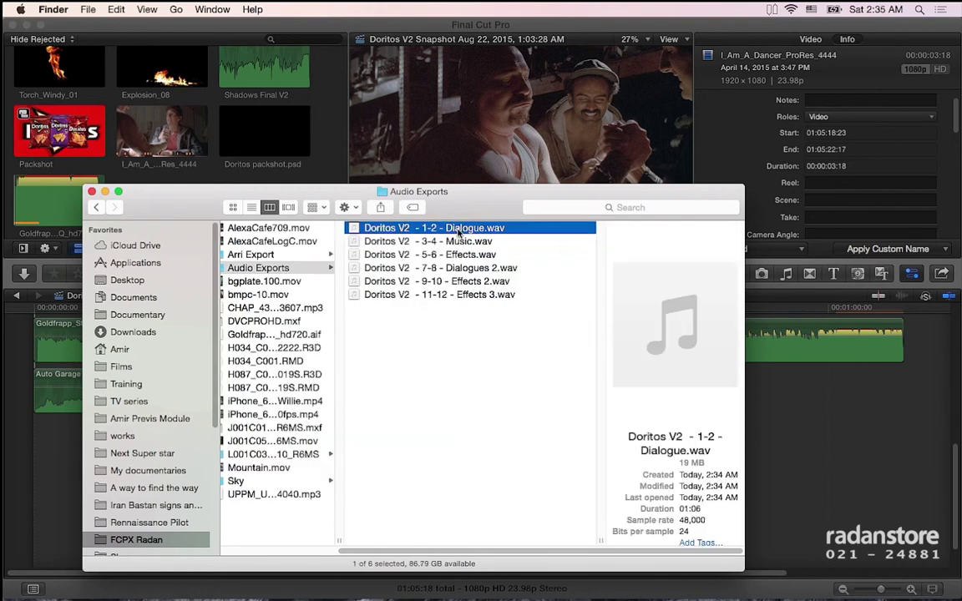
click(417, 241)
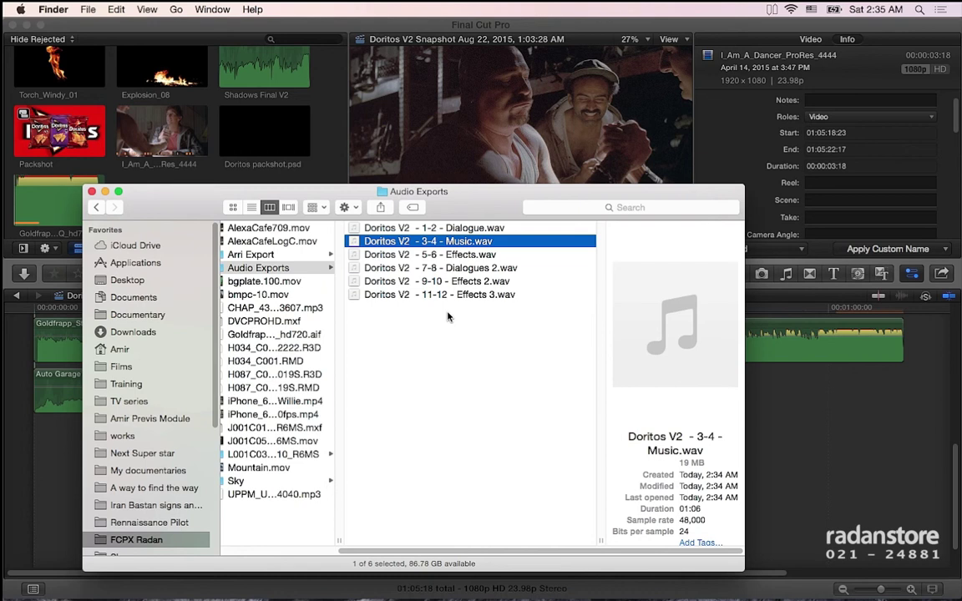
key(super+Tab)
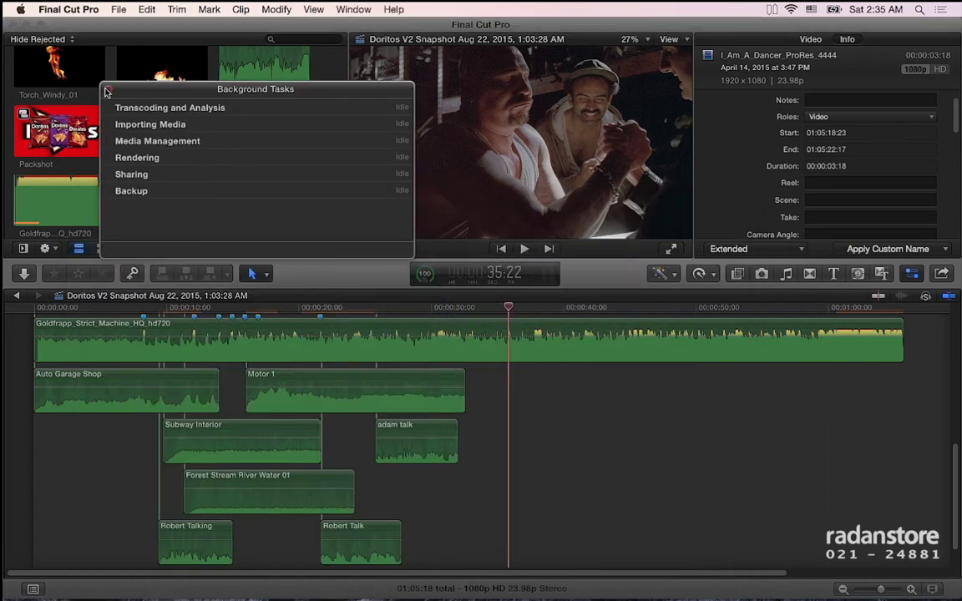
Step: Move the talk clip up beside Motor 1 and Forest Stream River Water 01 beside Subway Interior
click(107, 88)
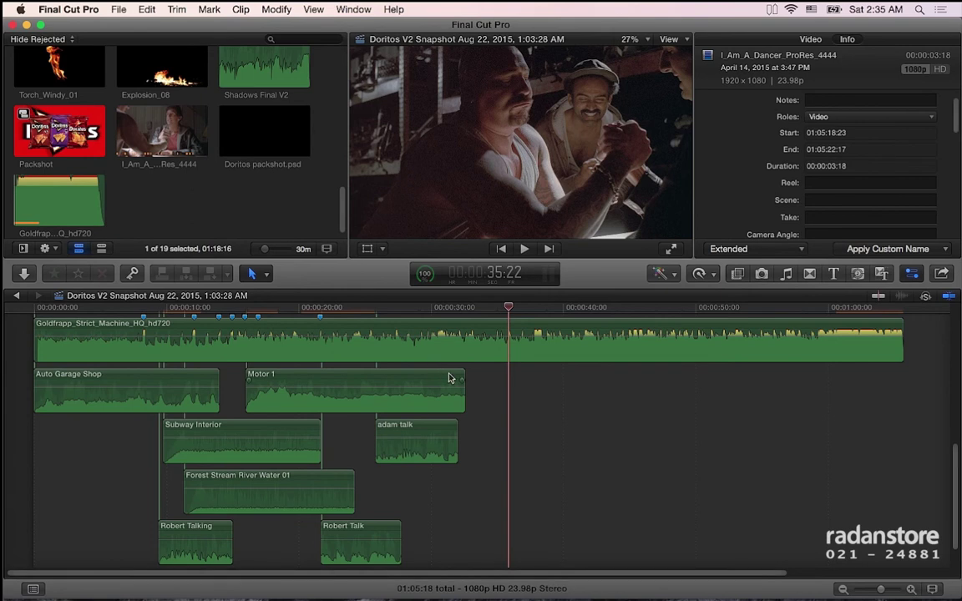
scroll(449, 377, down, 1)
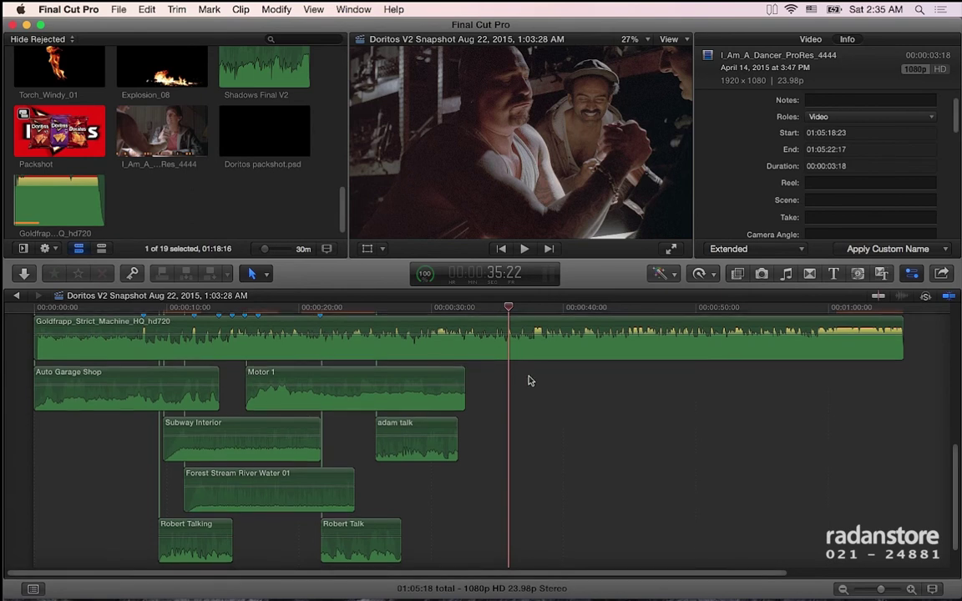
drag(930, 382, 126, 381)
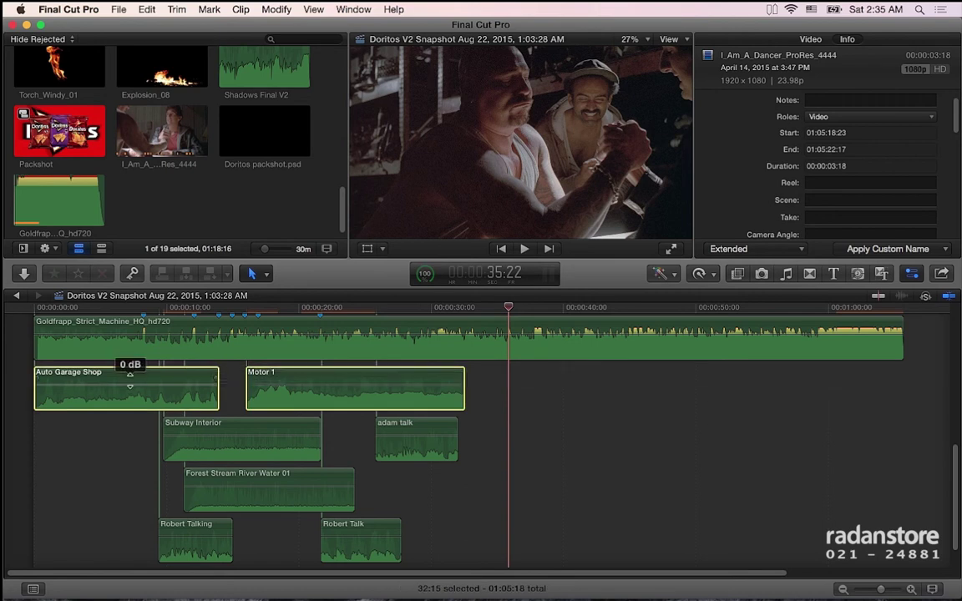
click(381, 425)
mouse_move(381, 425)
mouse_down()
mouse_move(509, 393)
mouse_move(492, 391)
mouse_up()
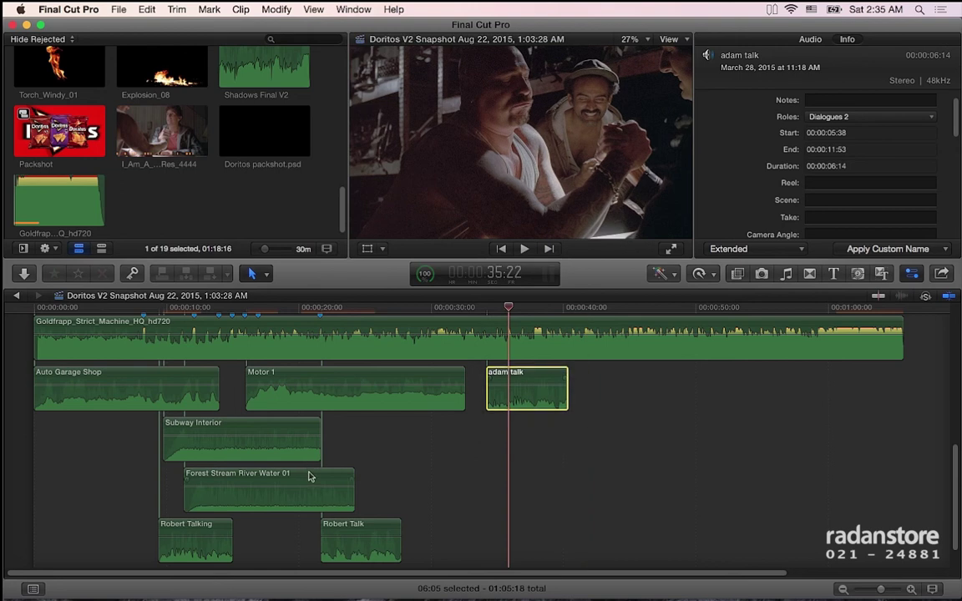
click(326, 491)
drag(311, 477, 503, 426)
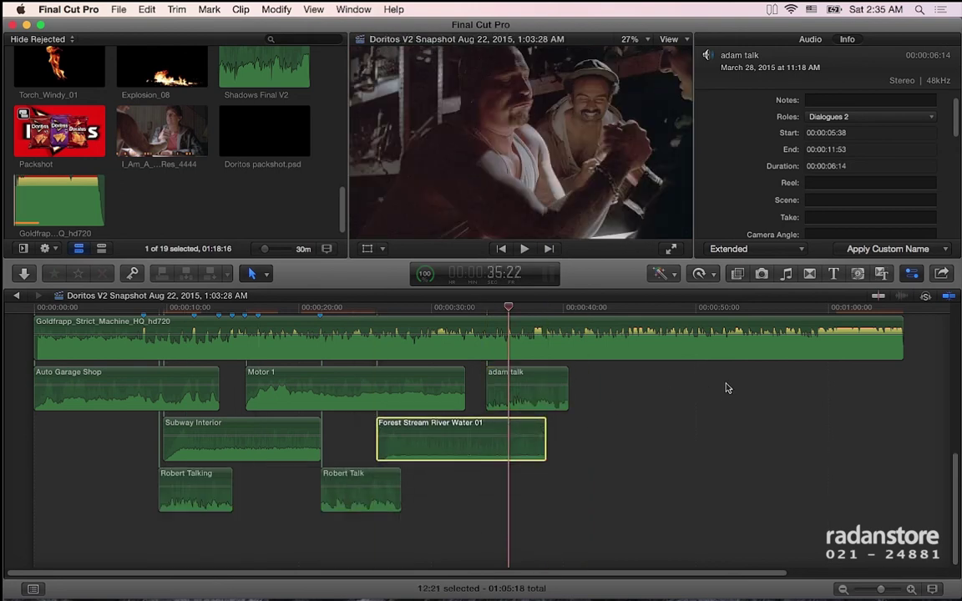
Step: Give the Goldfrapp music clip the Track 1 role
click(823, 344)
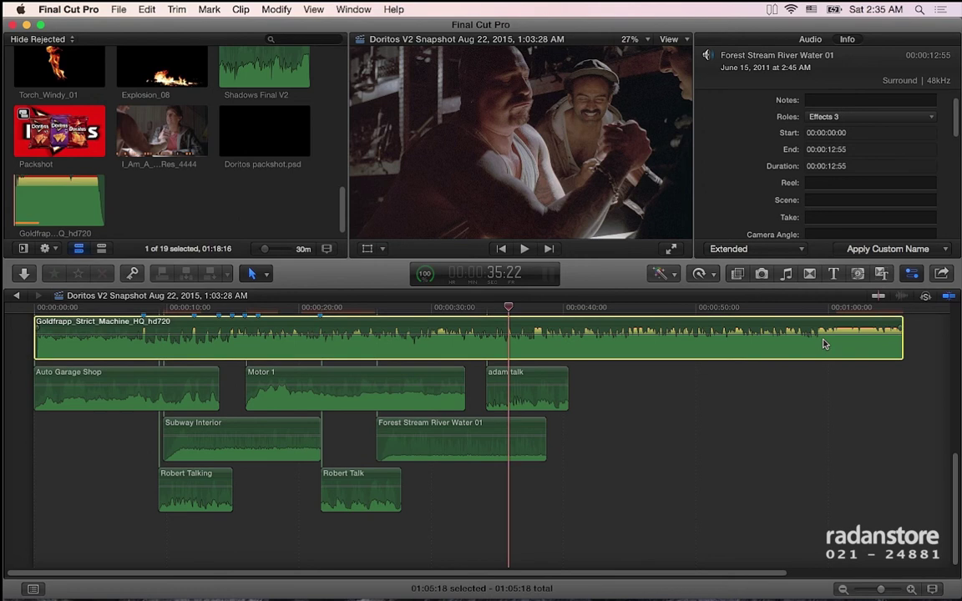
click(891, 119)
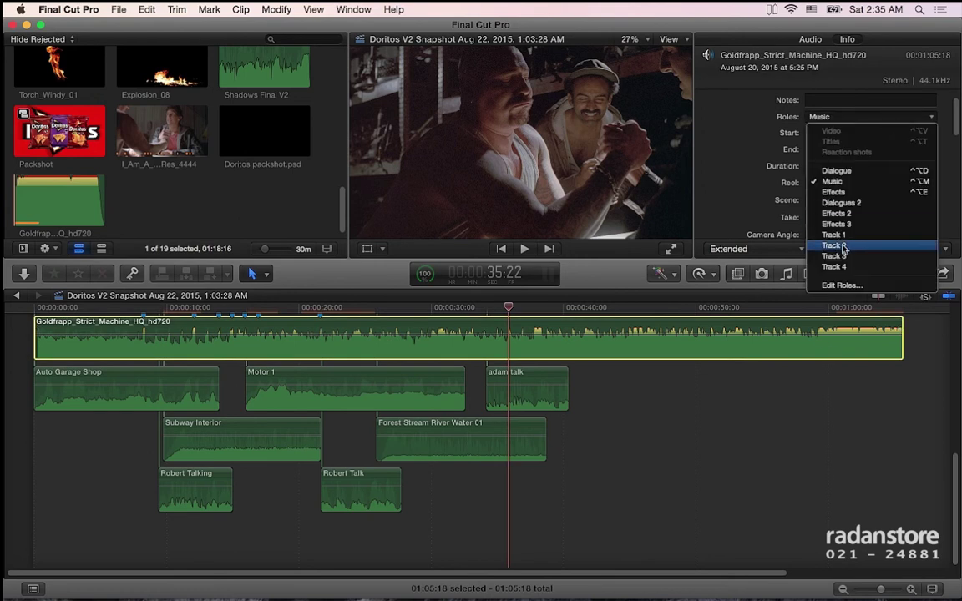
key(Escape)
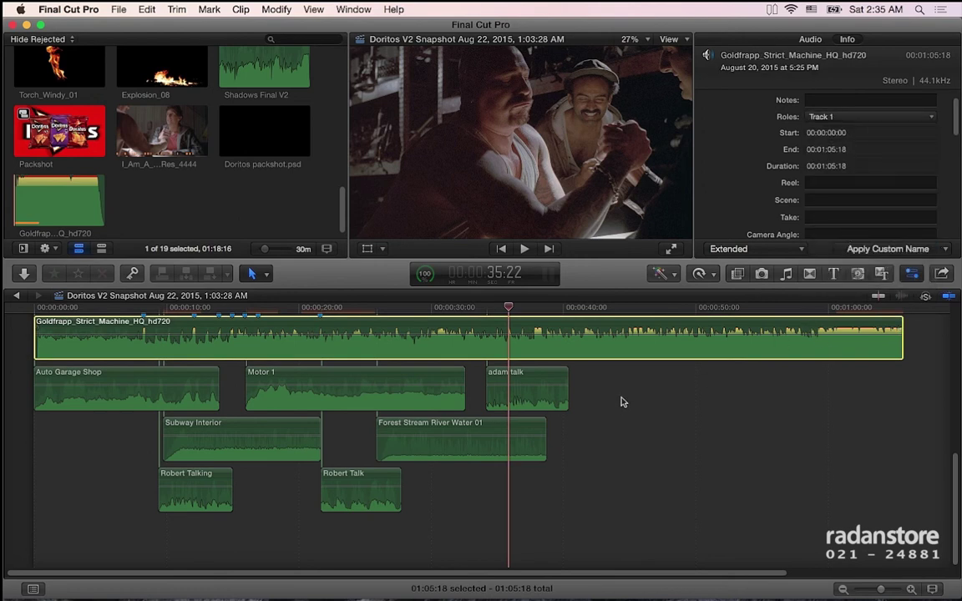
drag(626, 378, 139, 390)
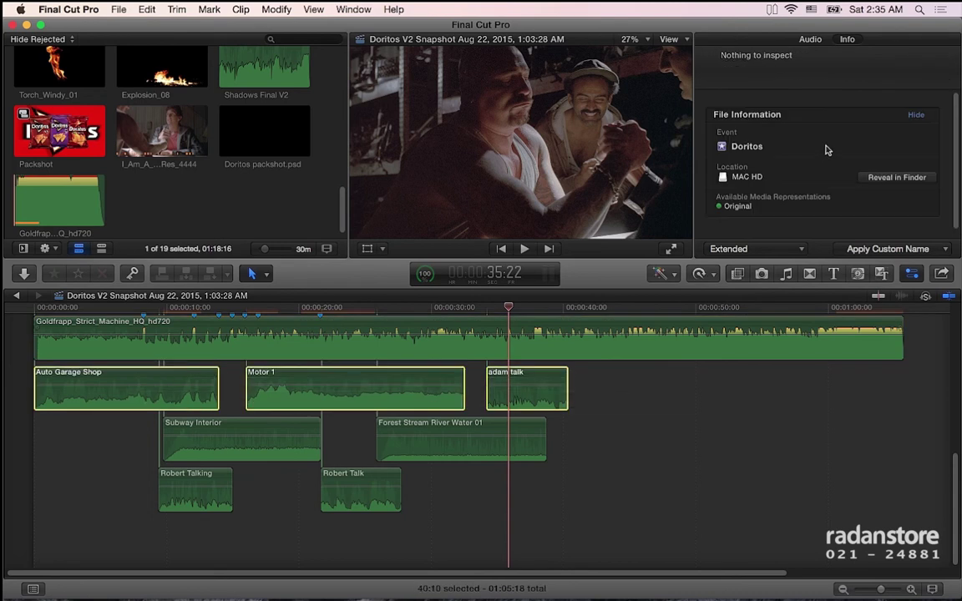
Step: Check the role choices for Auto Garage Shop, Motor 1 and the talk clip, leaving them unchanged
click(872, 137)
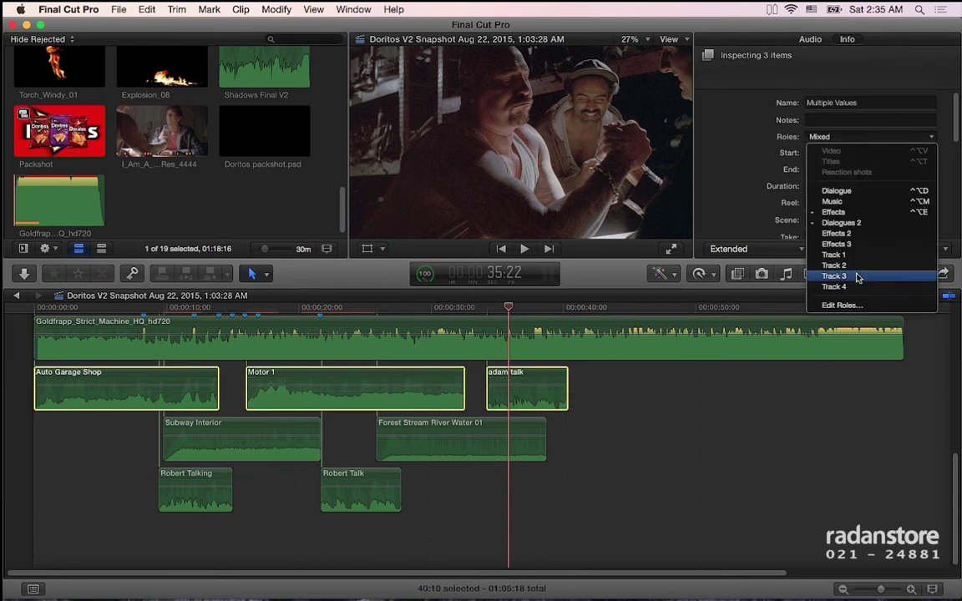
key(Escape)
scroll(789, 207, down, 5)
scroll(789, 207, up, 5)
click(858, 136)
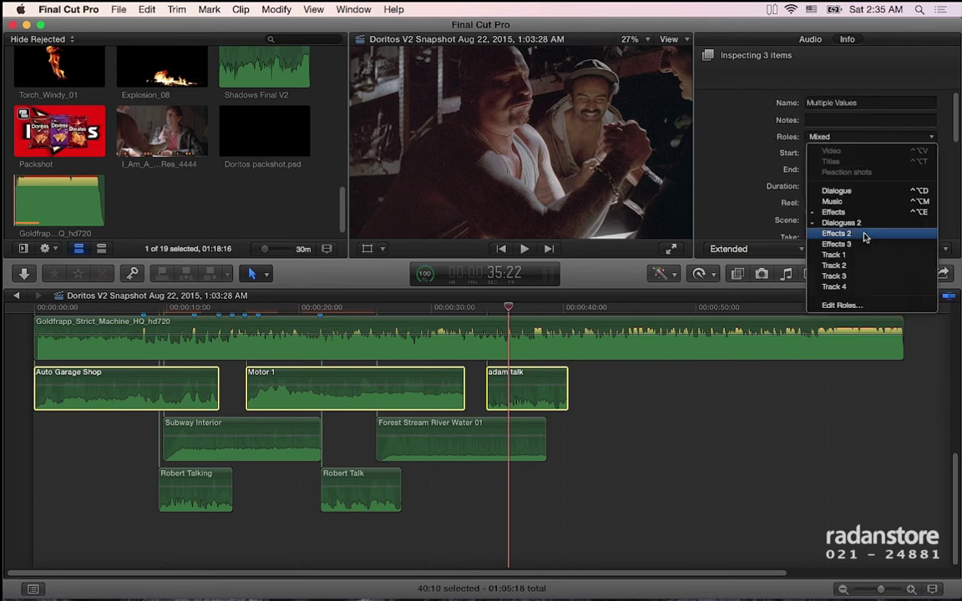
click(718, 324)
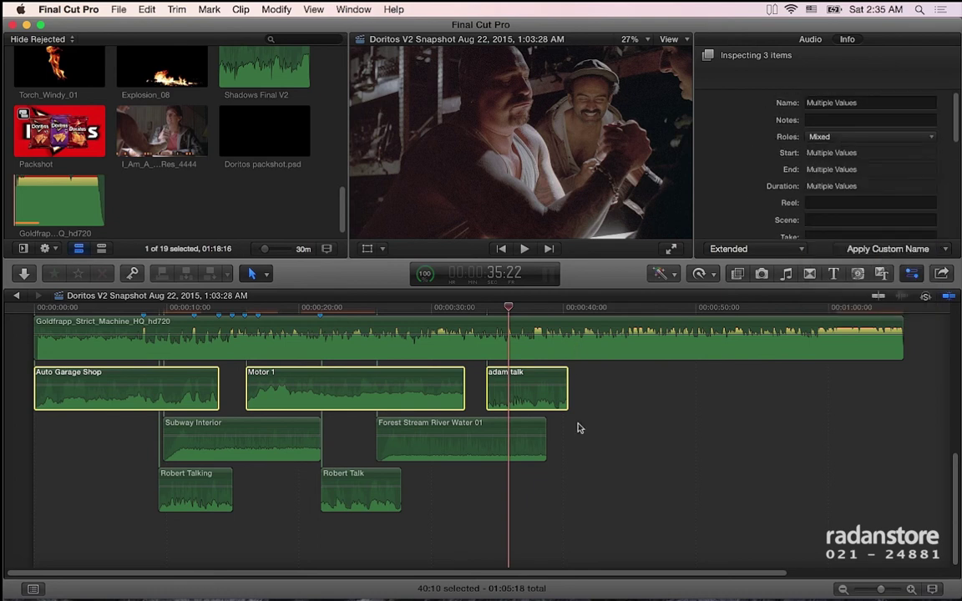
Step: Assign Subway Interior and Forest Stream River Water 01 the Track 2 role
drag(590, 428, 234, 430)
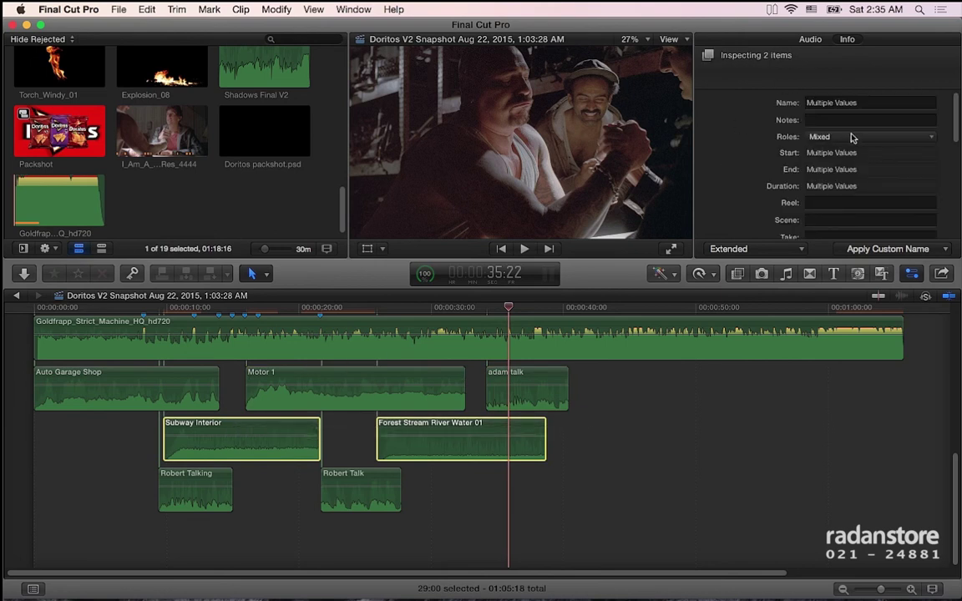
click(853, 136)
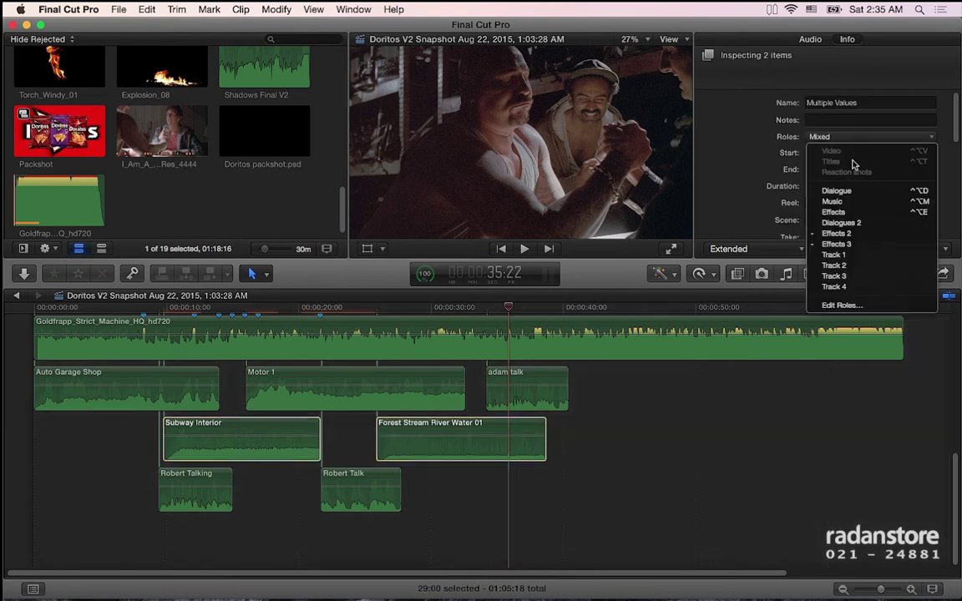
click(849, 266)
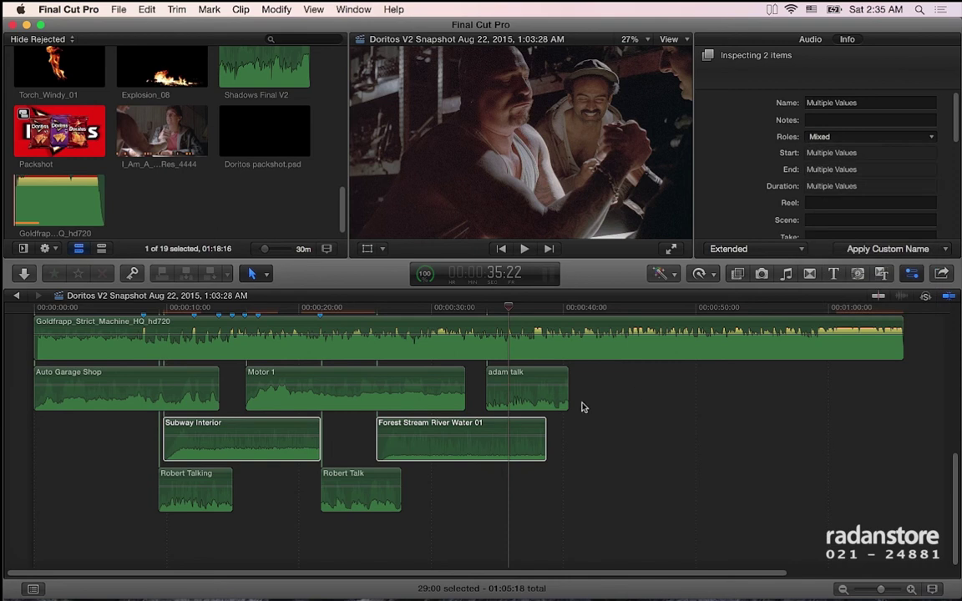
click(848, 140)
click(827, 248)
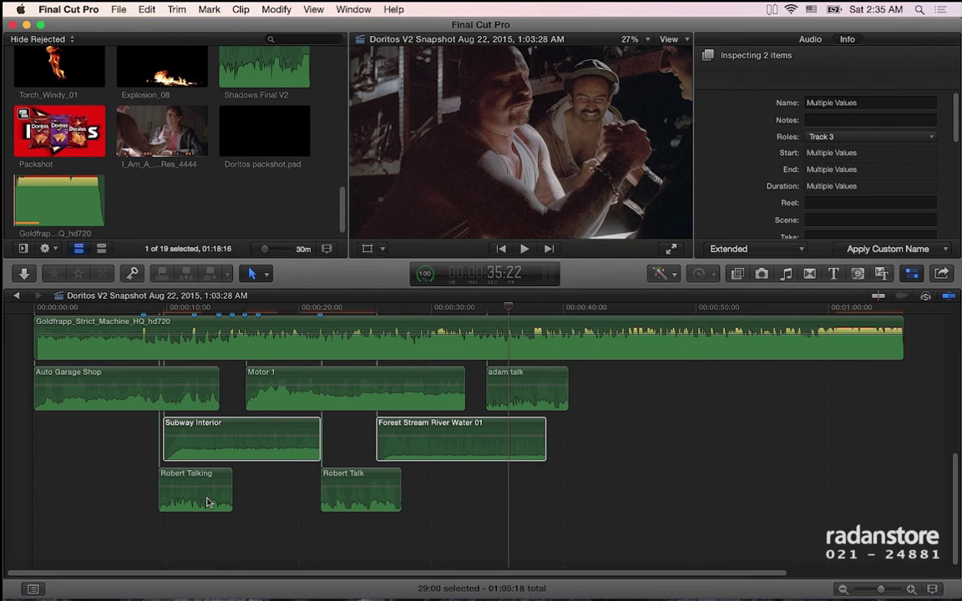
Step: Assign the two bottom-lane talking clips the Track 4 role
drag(440, 491, 184, 495)
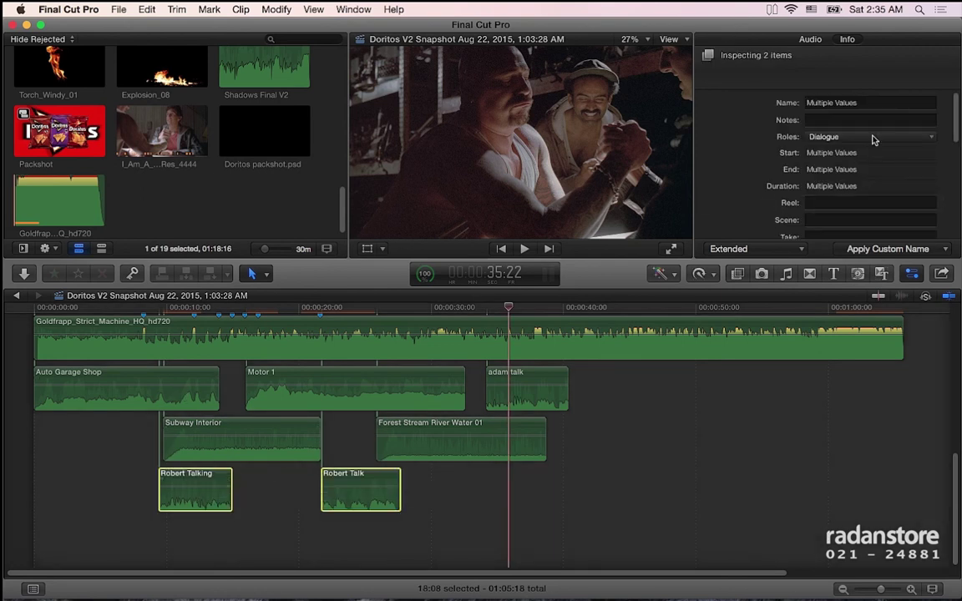
click(874, 140)
click(866, 282)
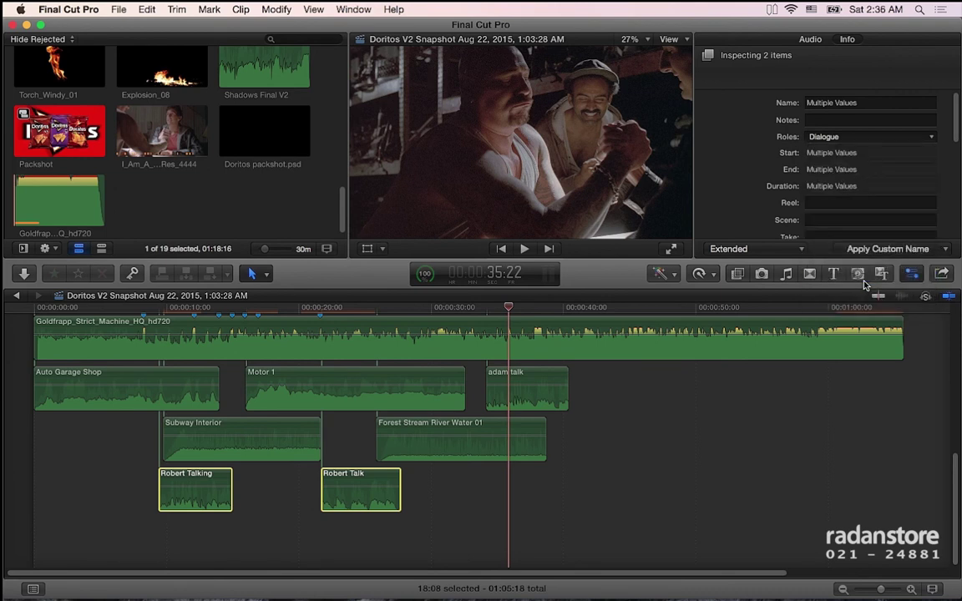
click(856, 136)
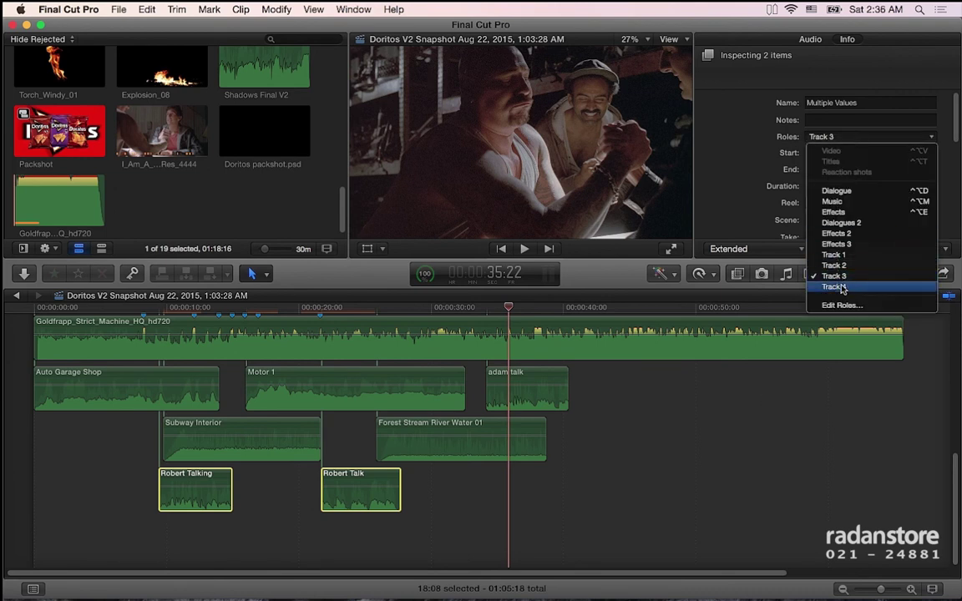
key(Escape)
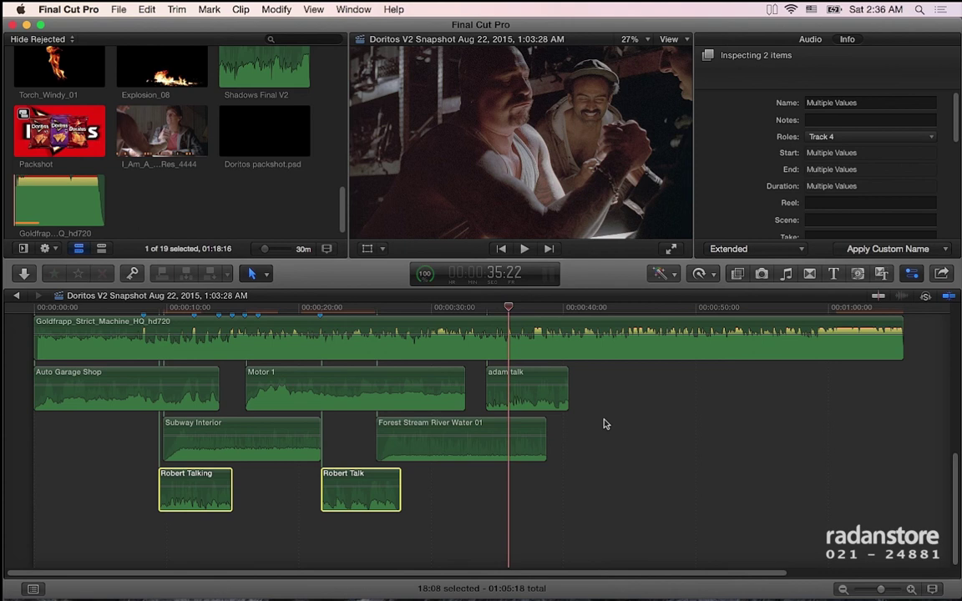
scroll(605, 424, up, 2)
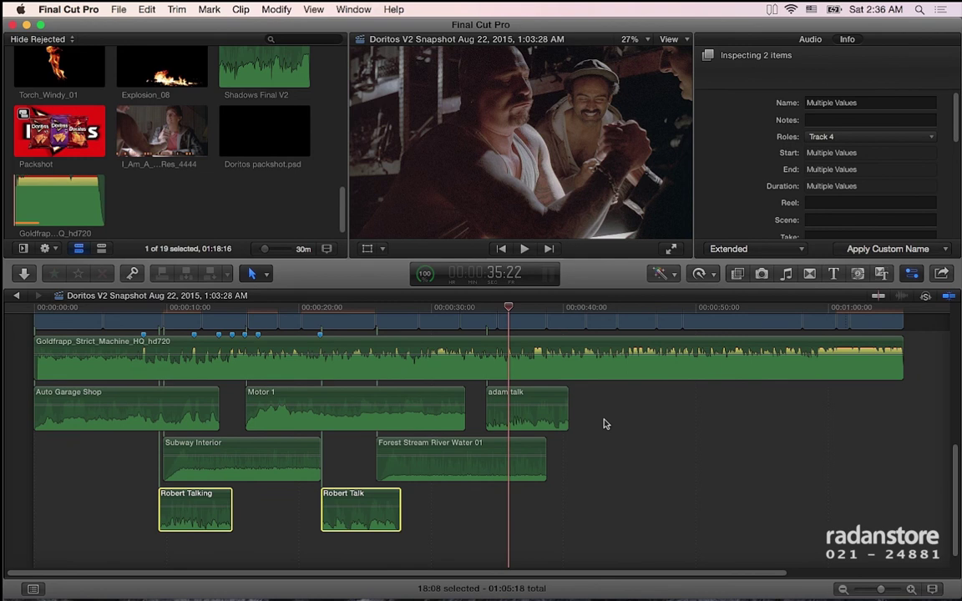